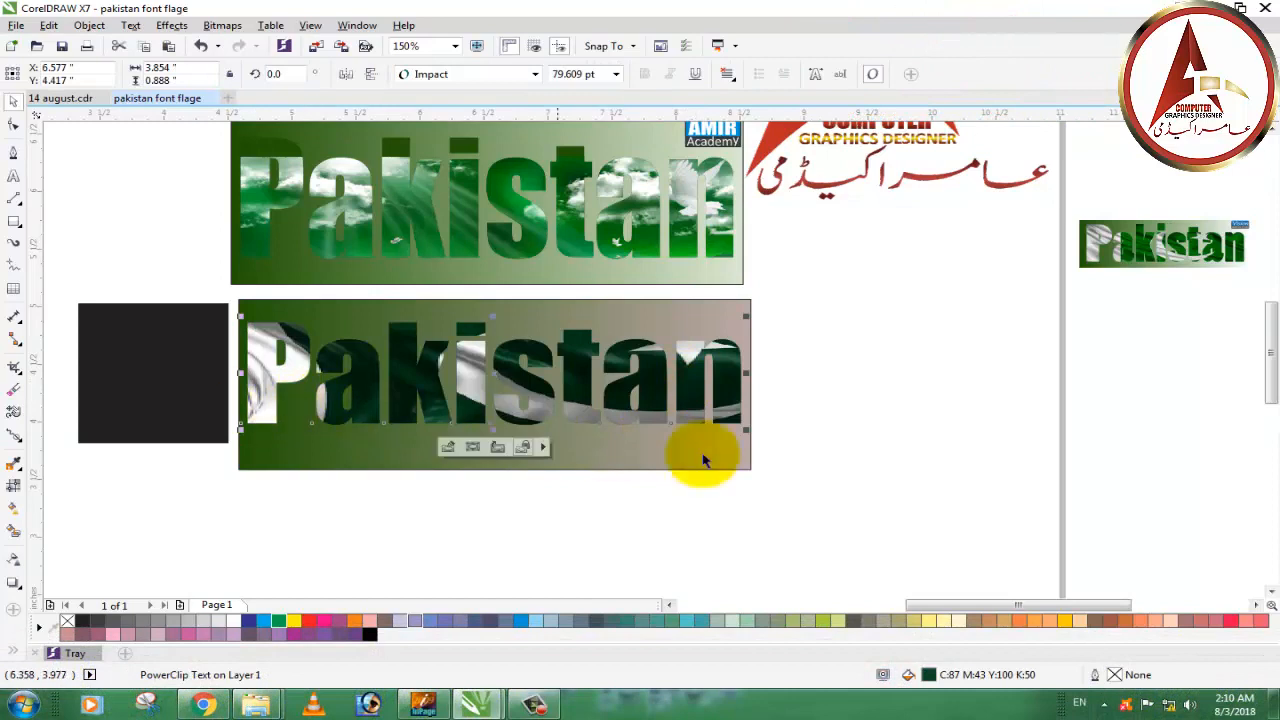
# Duplicate the lowest Pakistan banner, its gradient rectangle together with the flag-filled text, directly below the original
pyautogui.click(852, 436)
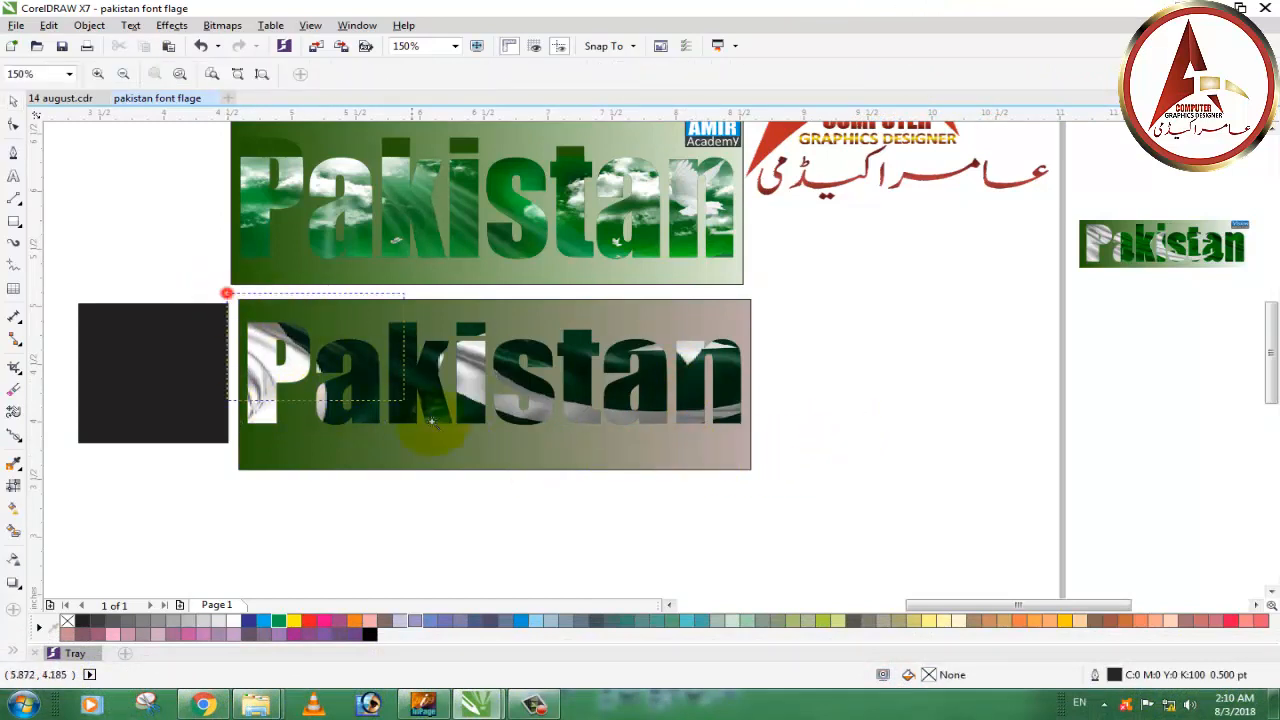
pyautogui.moveTo(431, 421); pyautogui.dragTo(826, 466)
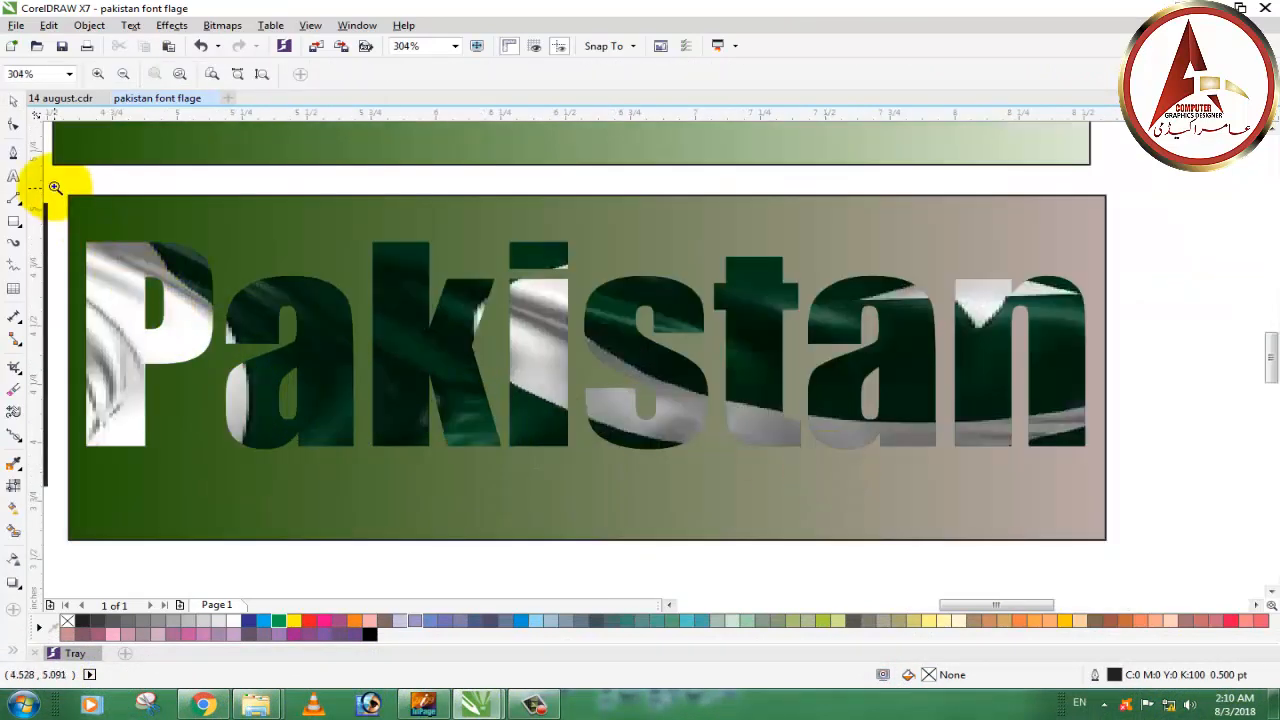
pyautogui.moveTo(55, 187); pyautogui.dragTo(1104, 498)
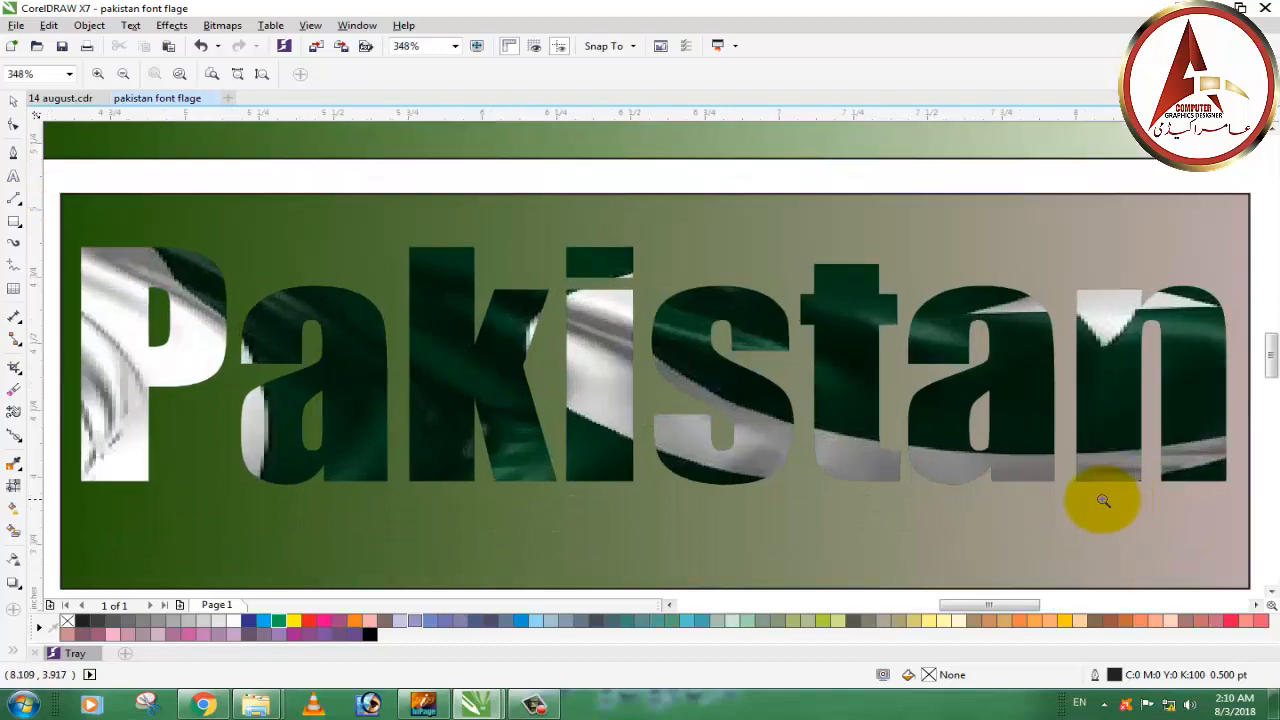
pyautogui.click(14, 104)
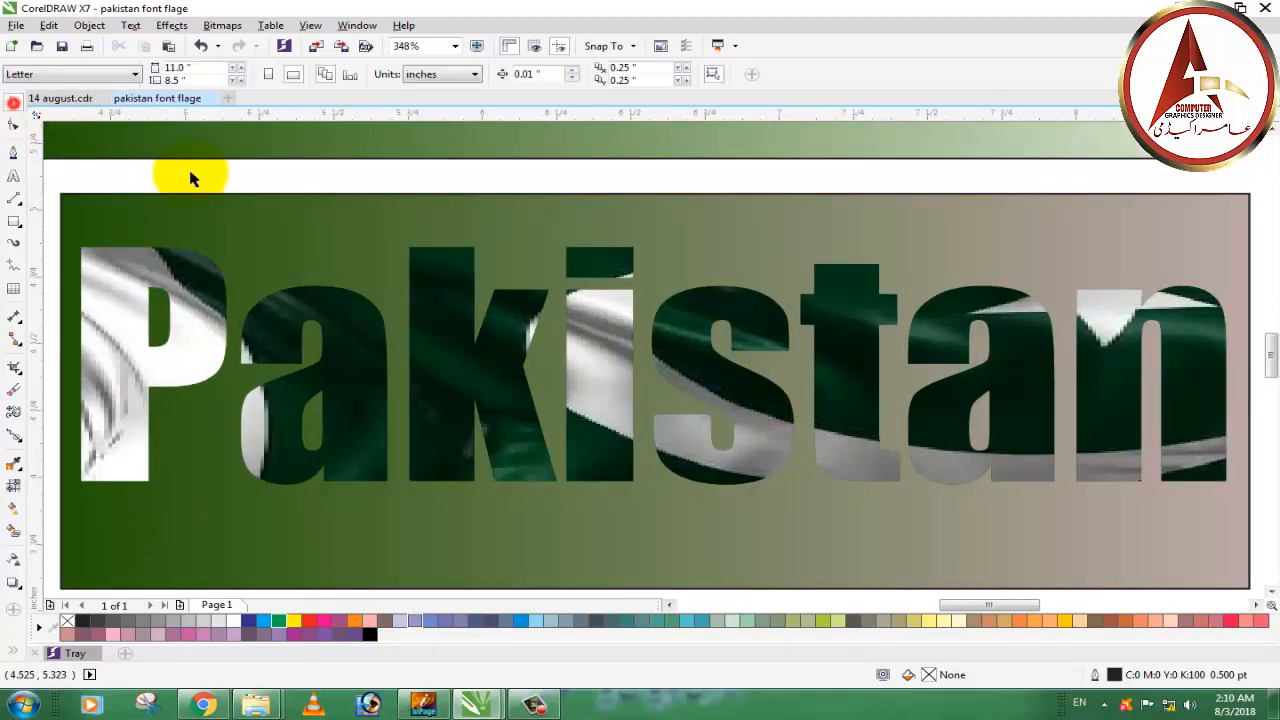
pyautogui.scroll(-4, 516, 253)
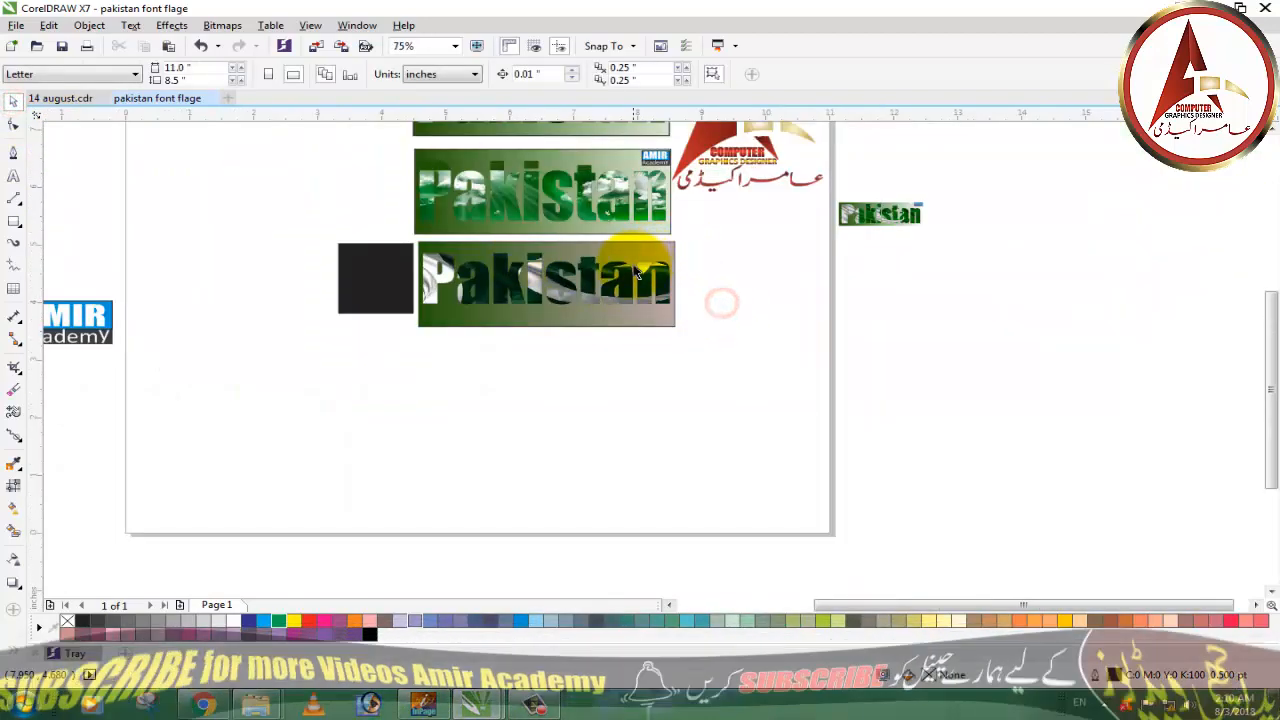
pyautogui.scroll(2, 720, 300)
pyautogui.click(668, 247)
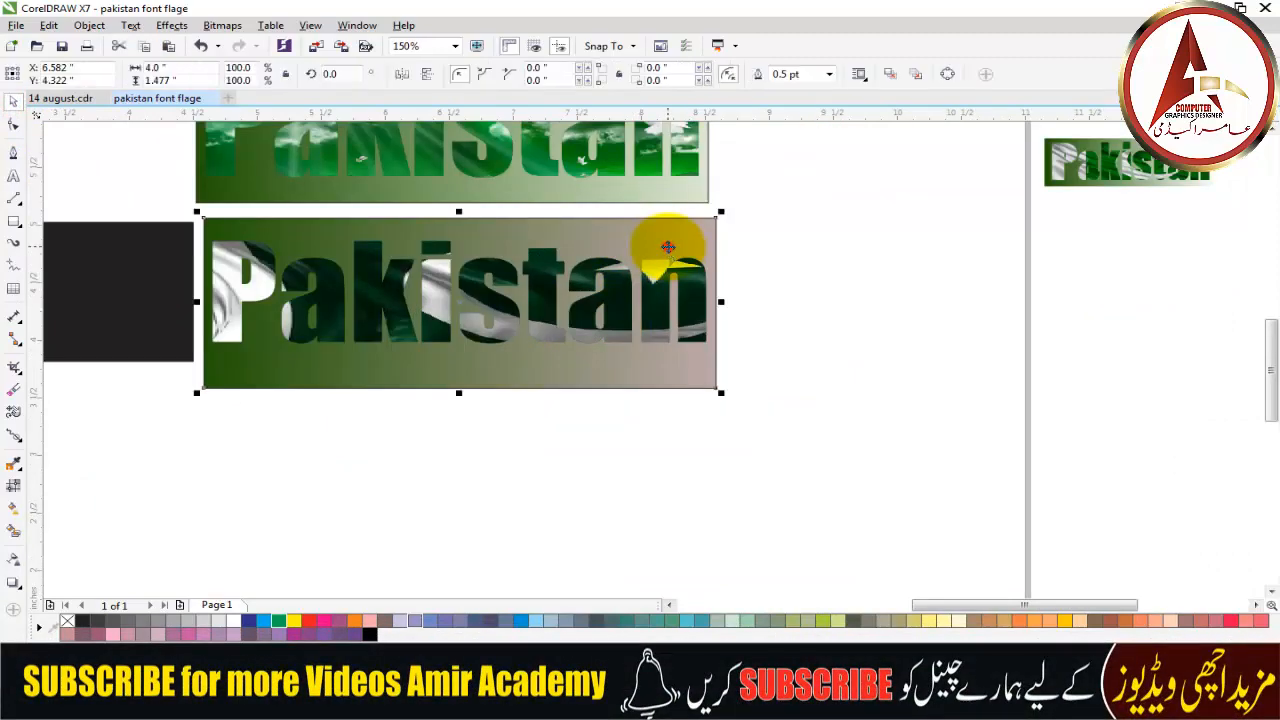
pyautogui.keyDown('shift'); pyautogui.click(658, 294); pyautogui.keyUp('shift')
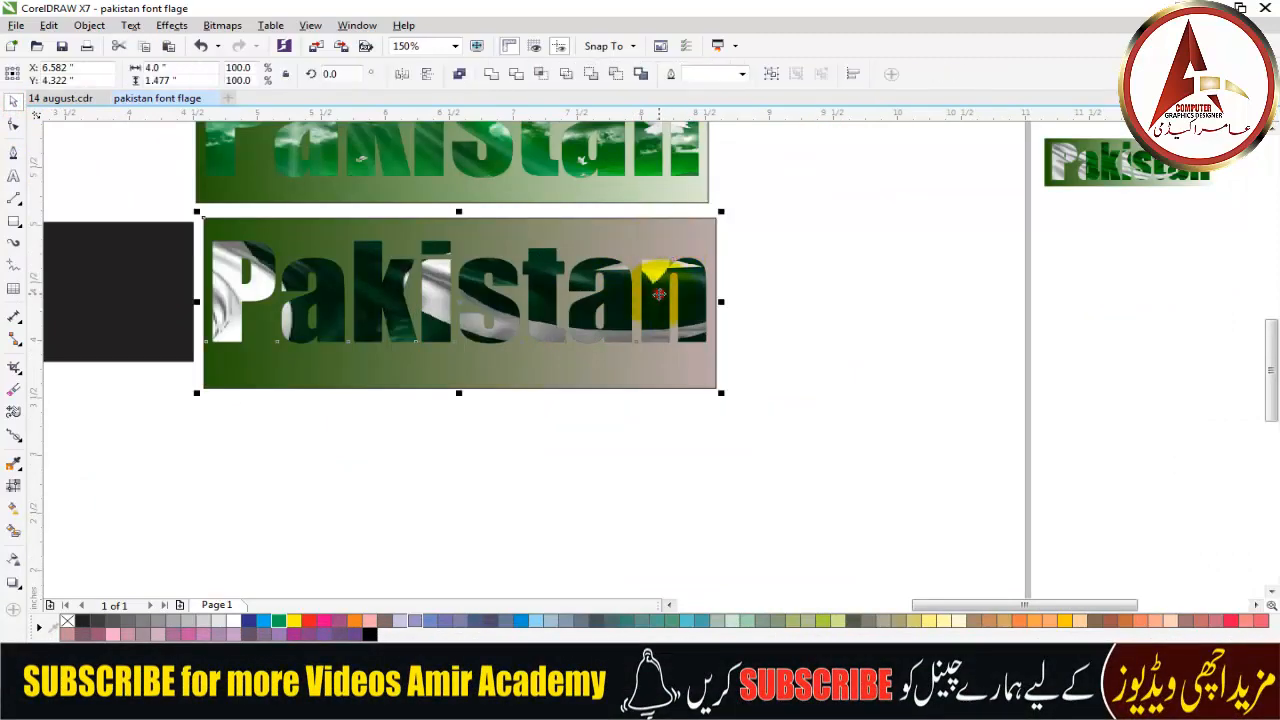
pyautogui.moveTo(657, 295); pyautogui.dragTo(653, 470)
pyautogui.click(819, 451)
pyautogui.click(619, 474)
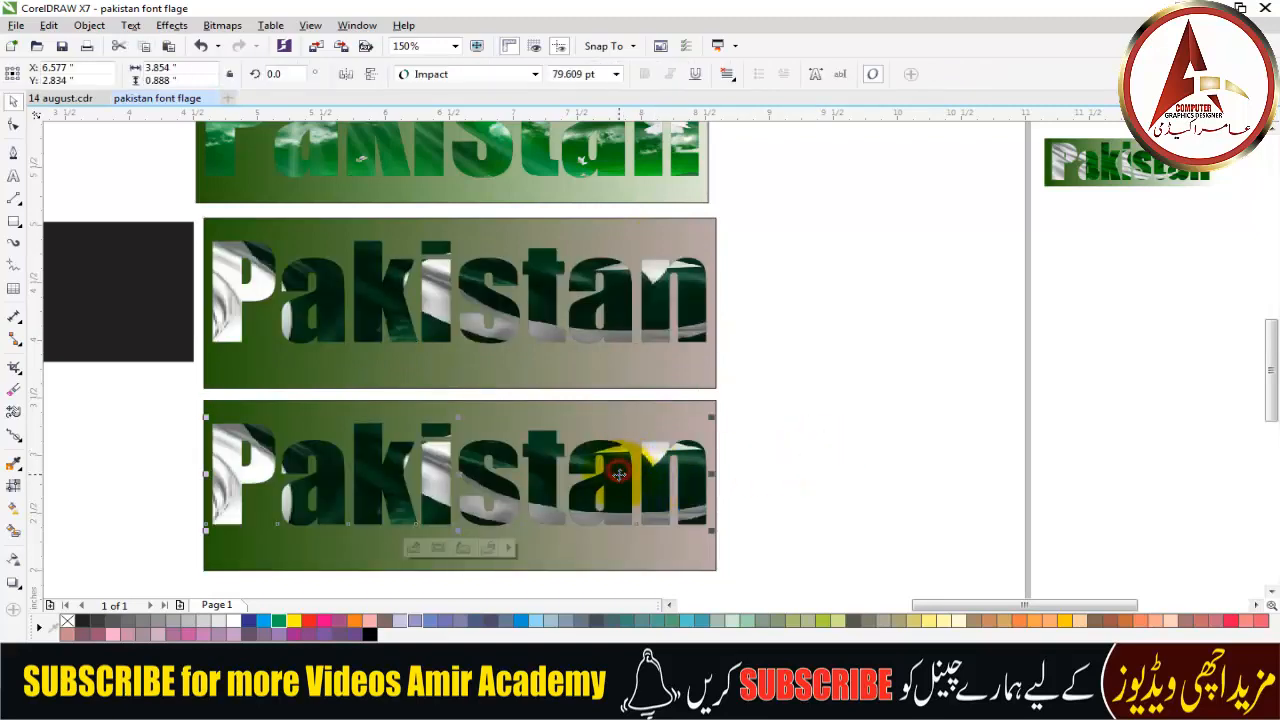
# Delete the small Pakistan banner image lying outside the page
pyautogui.scroll(-2, 714, 343)
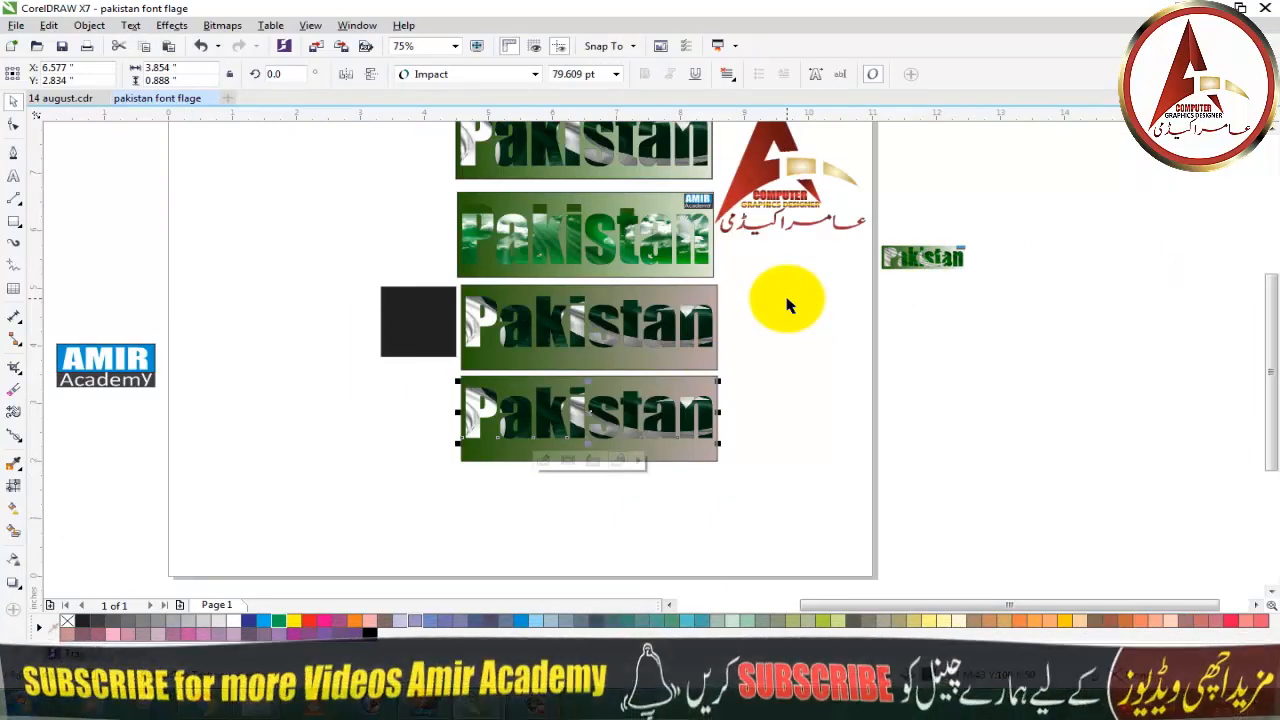
pyautogui.scroll(-2, 800, 305)
pyautogui.scroll(2, 848, 300)
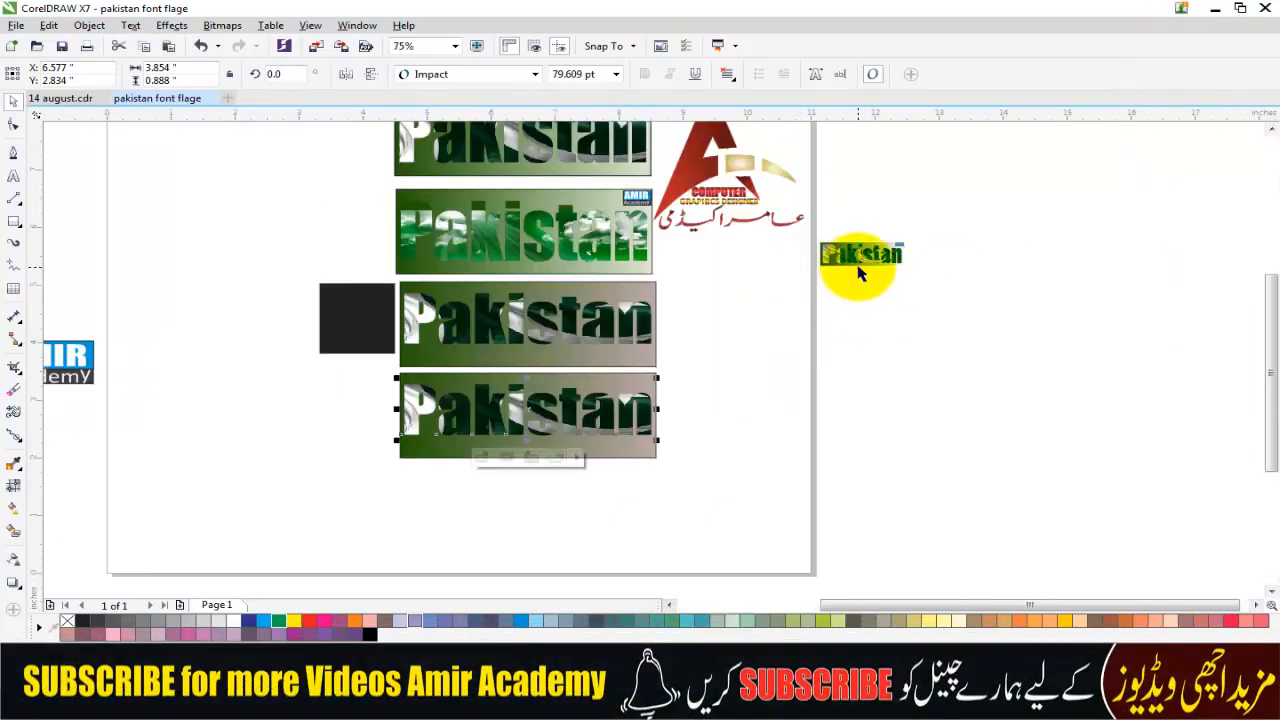
pyautogui.click(858, 258)
pyautogui.press('Delete')
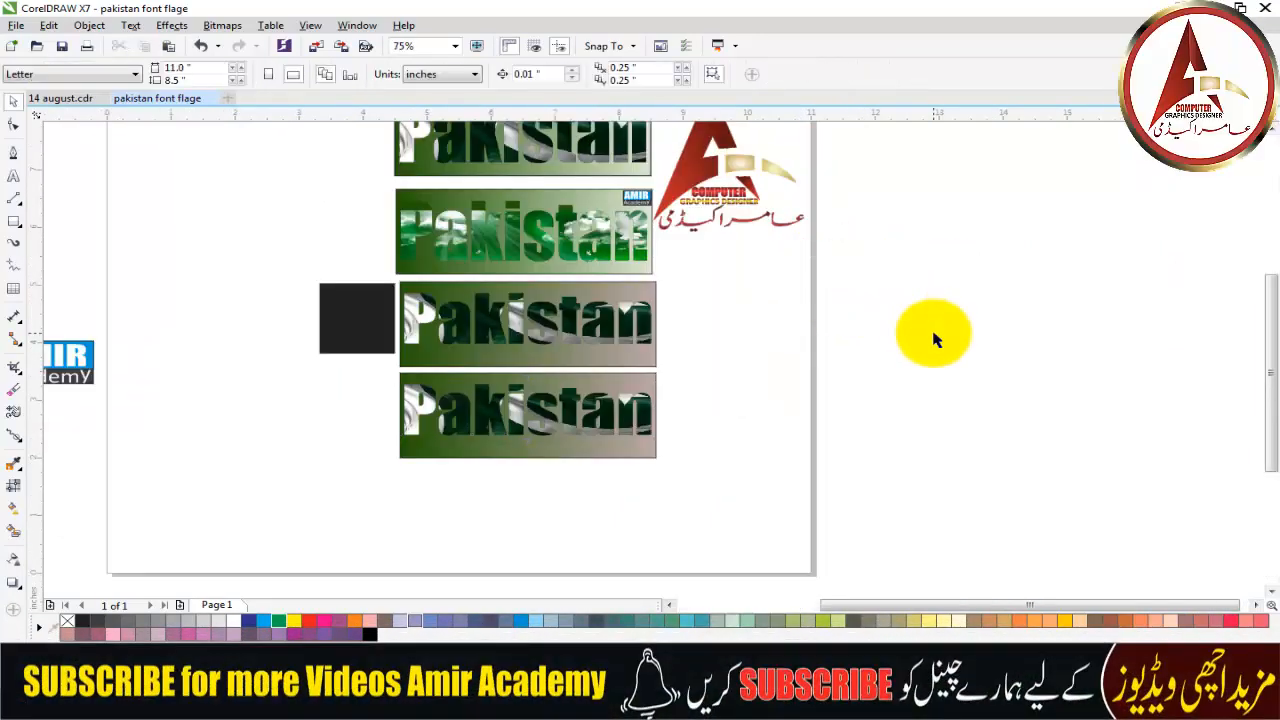
# Switch to Windows Explorer and look through the online toutorial 1 and amir intro folders for a fill picture
pyautogui.moveTo(258, 705)
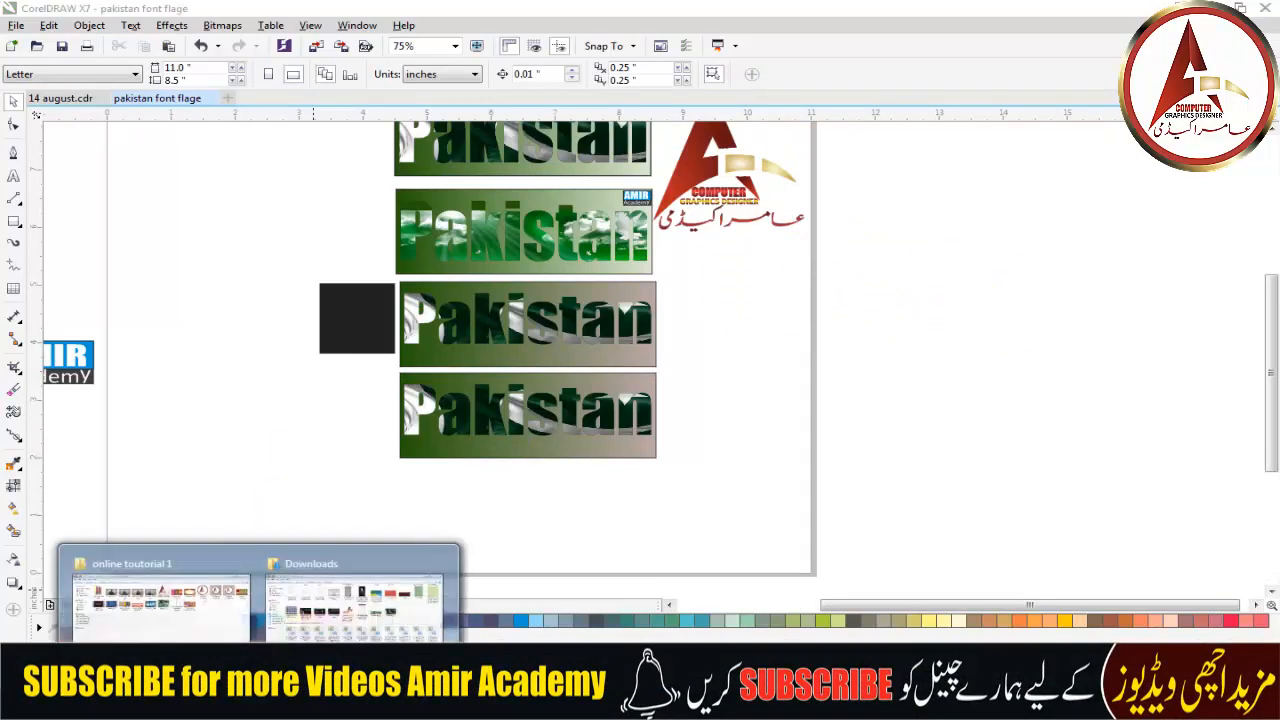
pyautogui.click(188, 618)
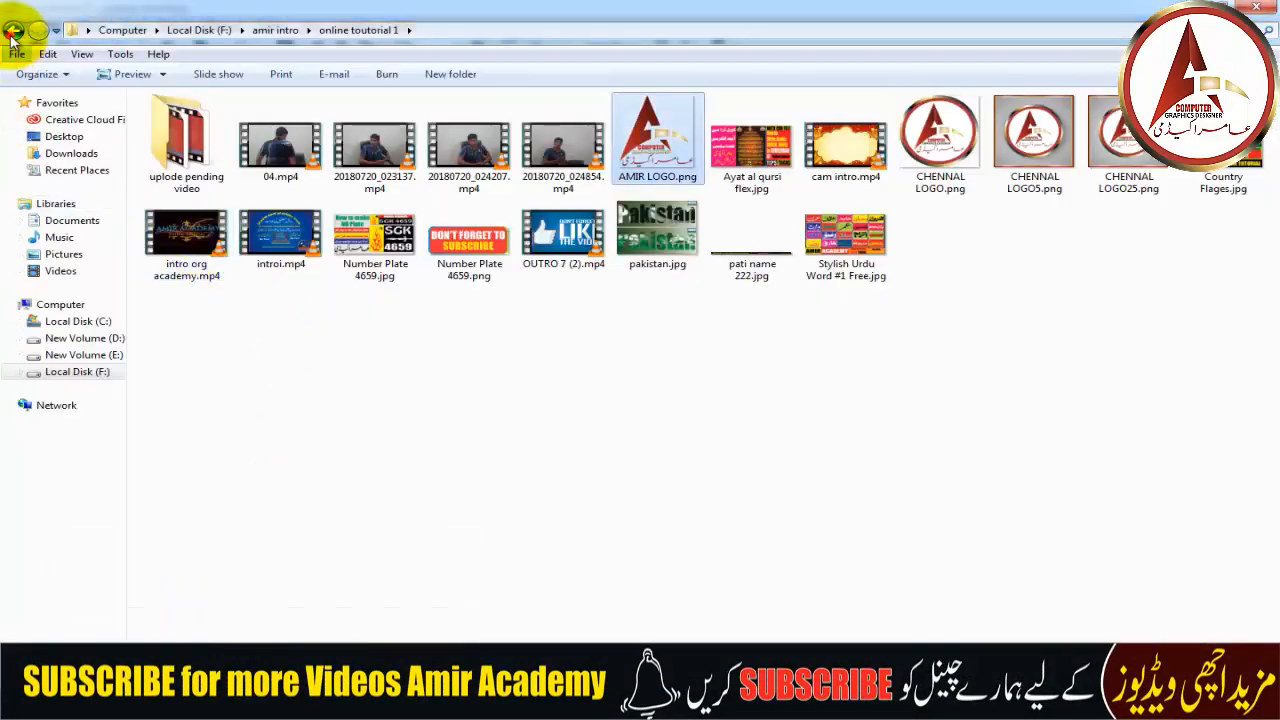
pyautogui.click(13, 32)
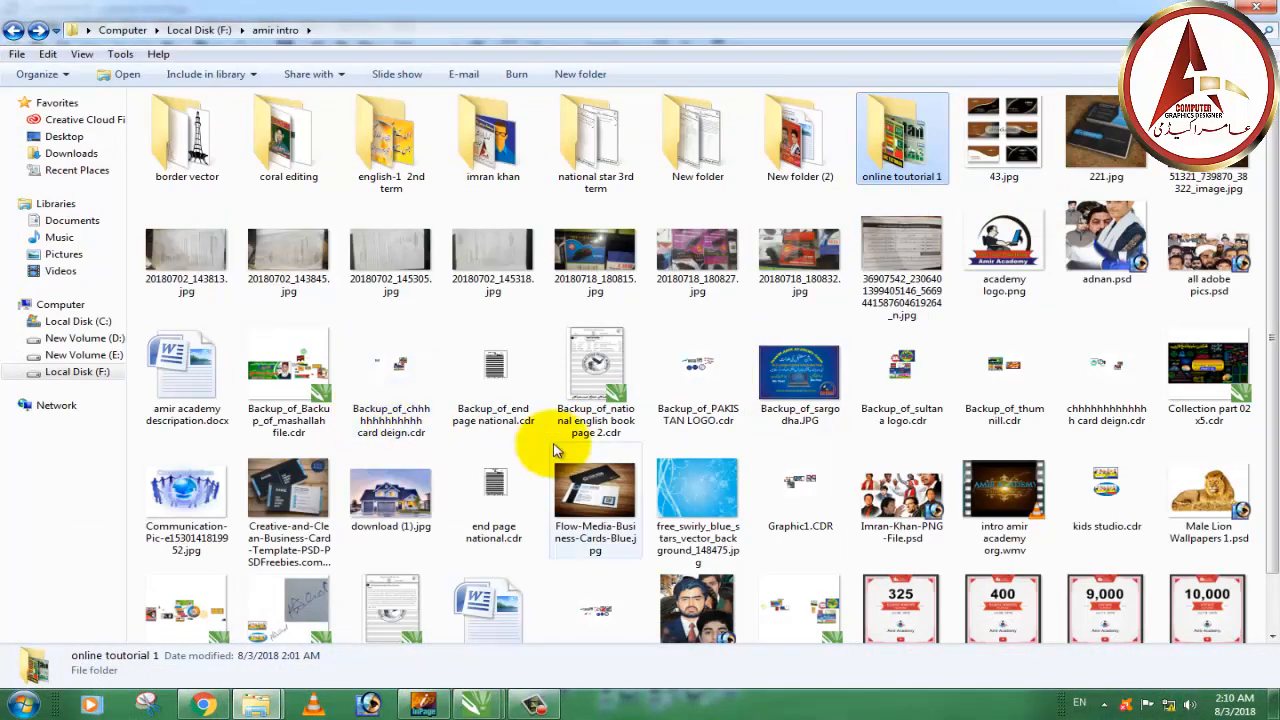
pyautogui.scroll(-1, 560, 455)
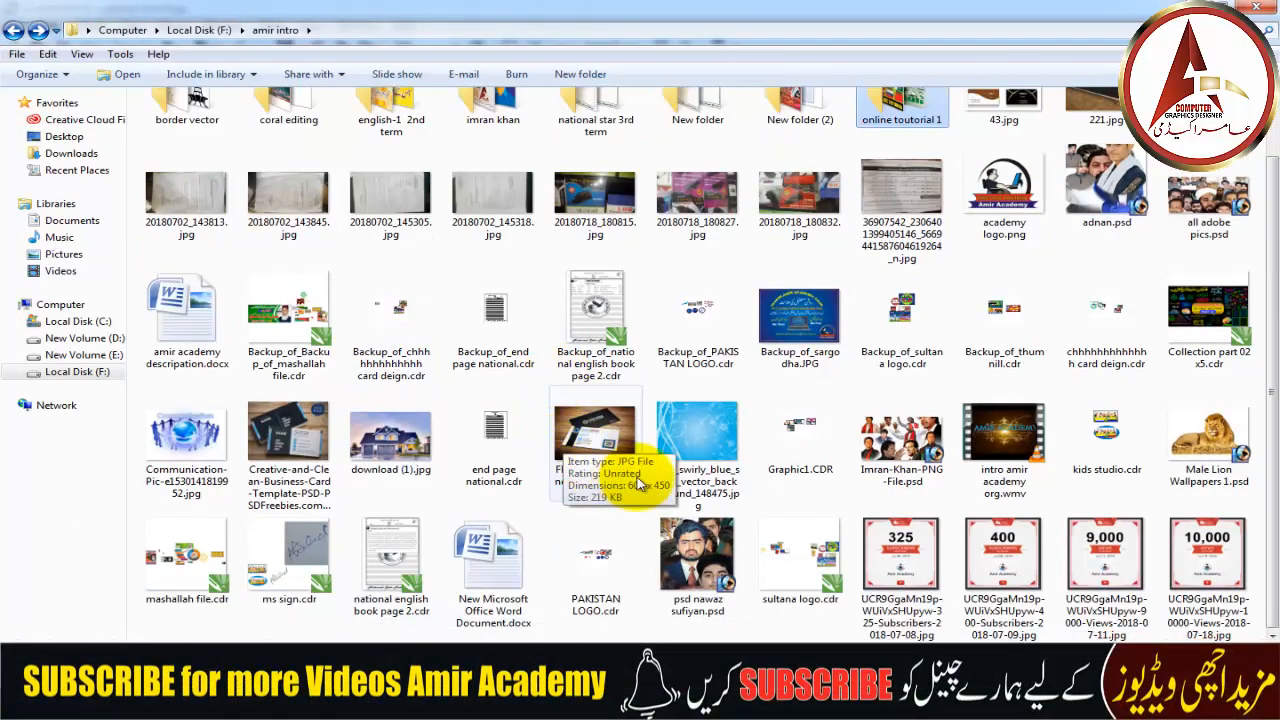
pyautogui.scroll(1, 640, 483)
pyautogui.doubleClick(896, 148)
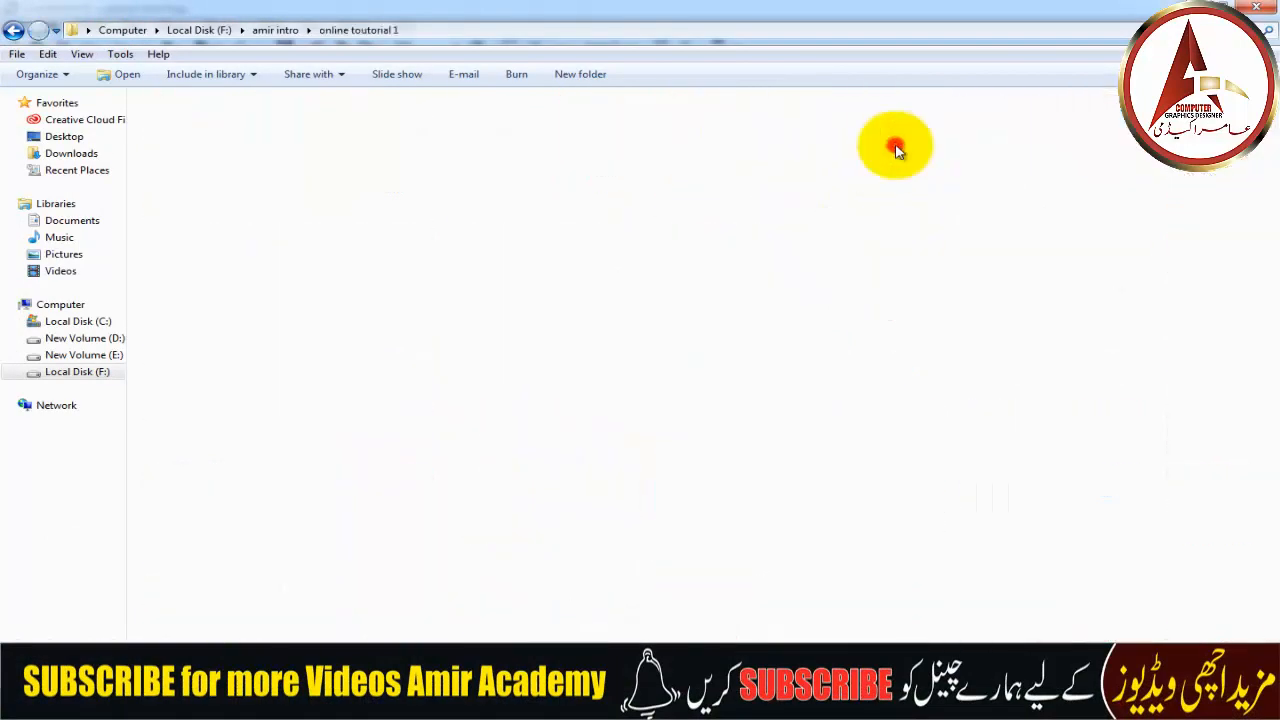
pyautogui.click(13, 32)
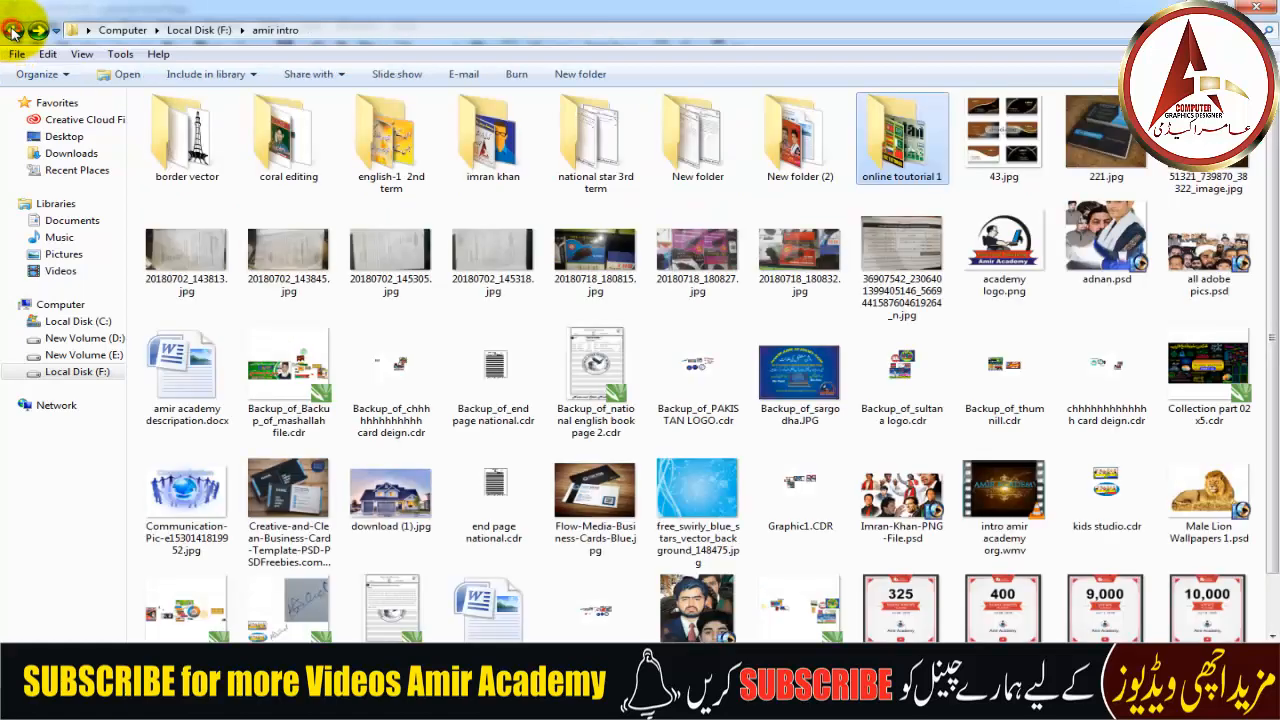
# Look through the Downloads folder for a suitable green Pakistan picture
pyautogui.click(330, 615)
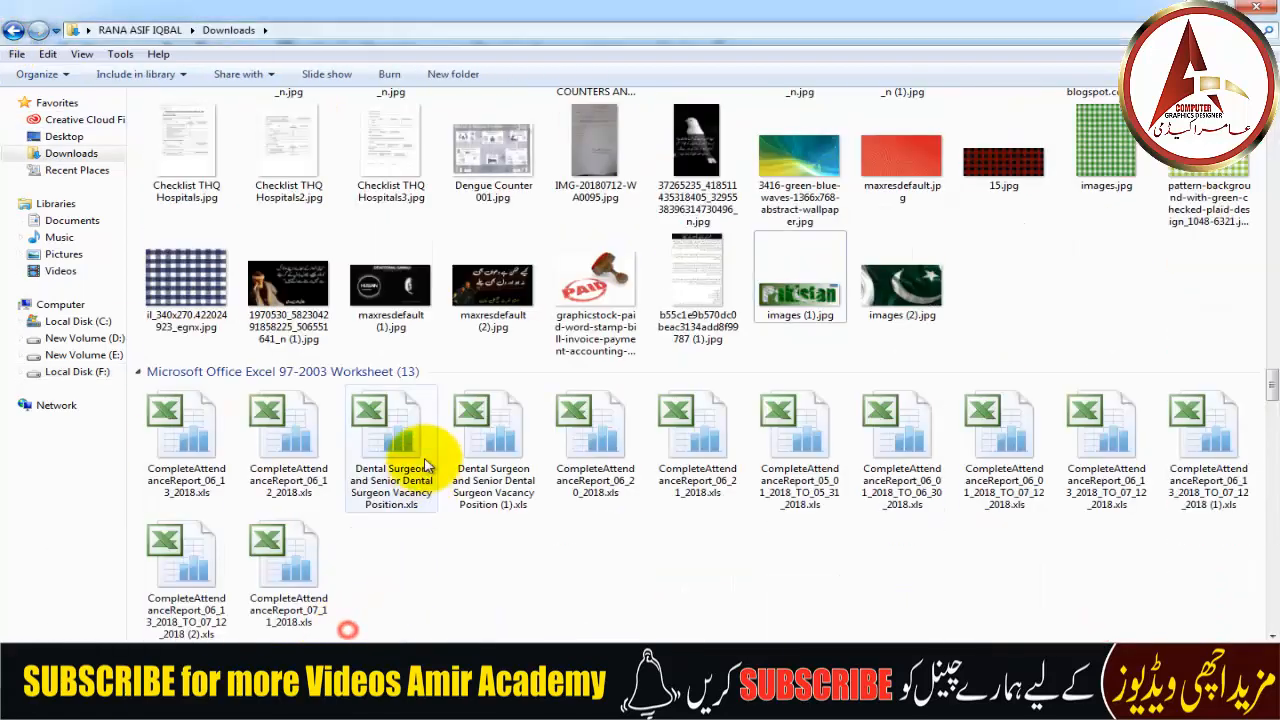
pyautogui.click(832, 295)
pyautogui.click(1008, 302)
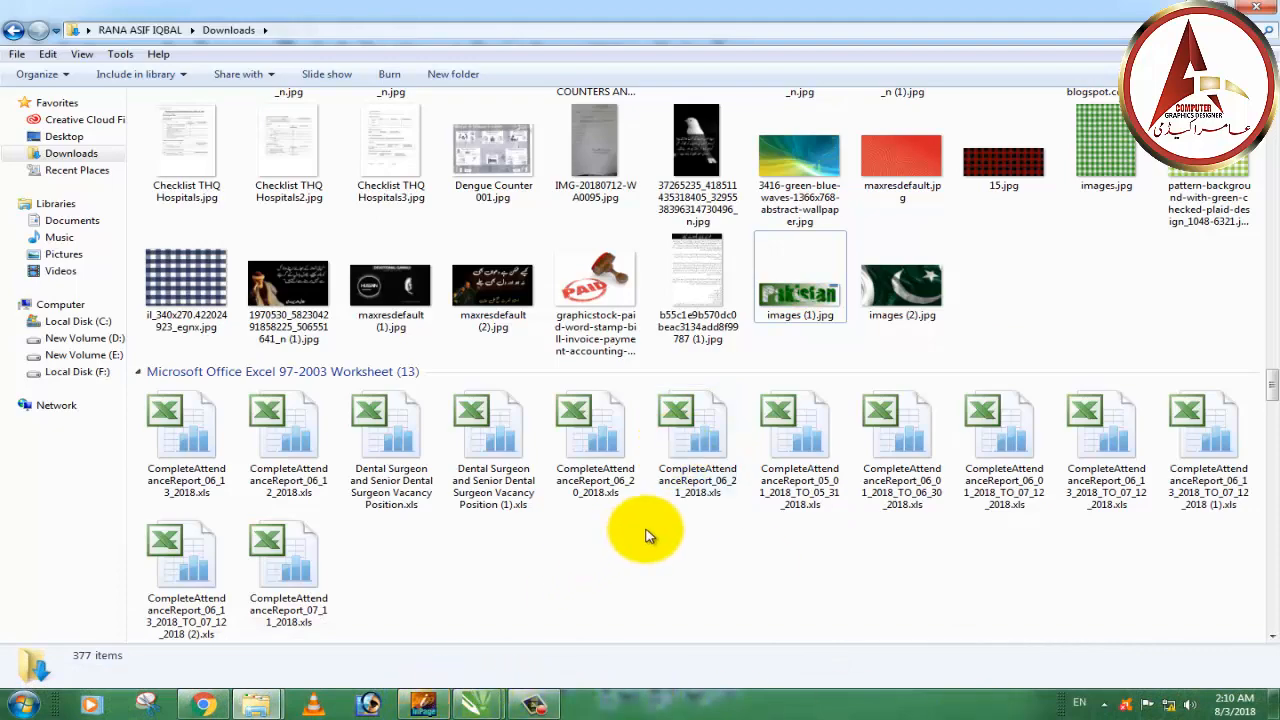
pyautogui.scroll(15, 651, 532)
pyautogui.scroll(-15, 647, 535)
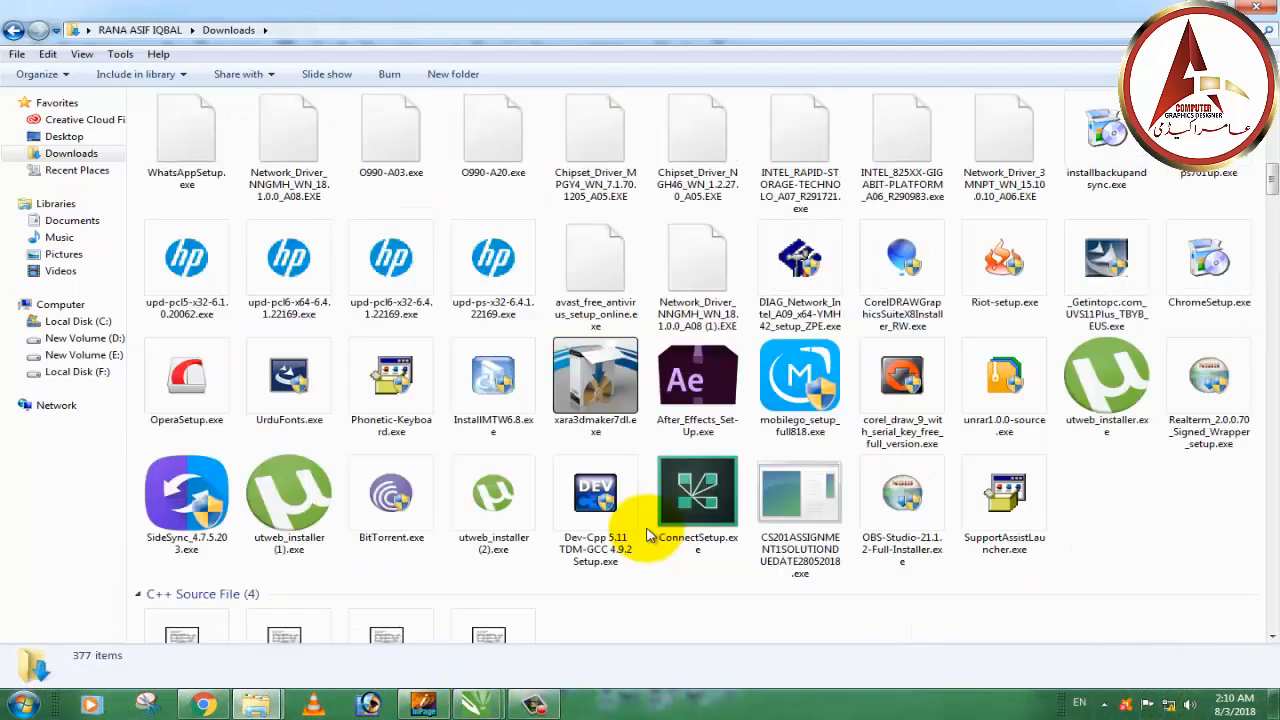
pyautogui.scroll(14, 647, 535)
pyautogui.scroll(-15, 647, 535)
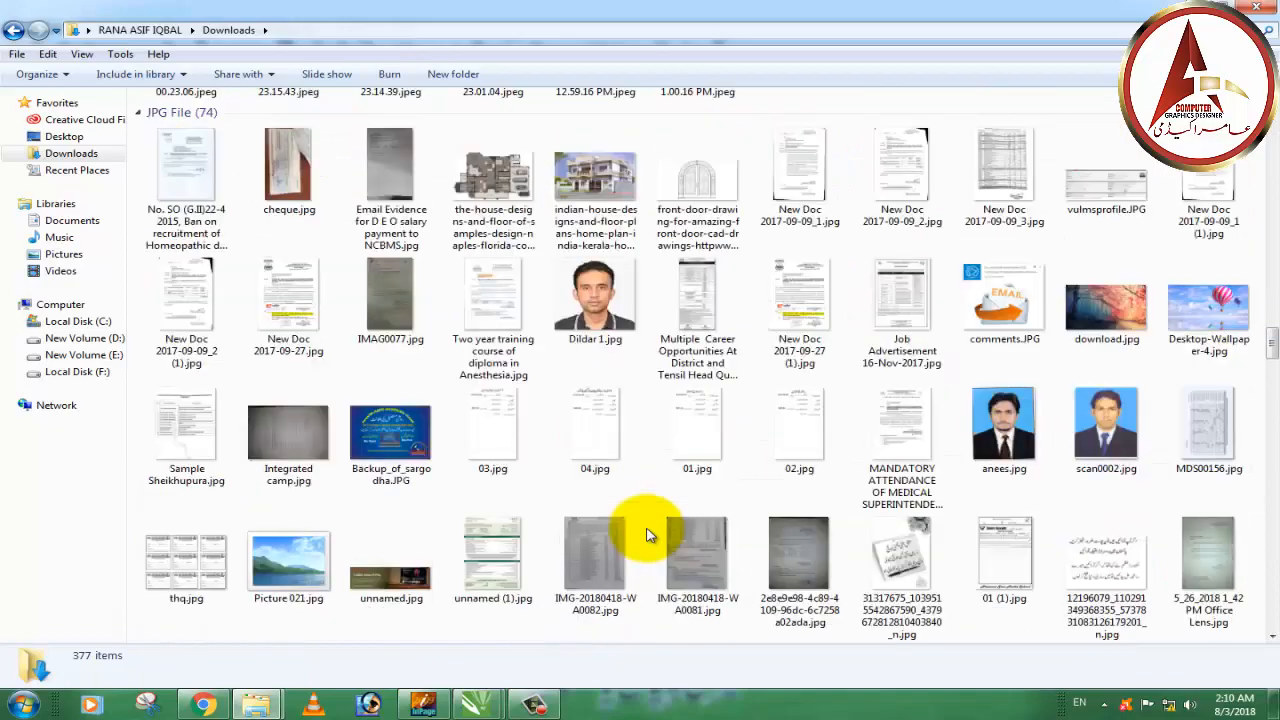
pyautogui.scroll(15, 647, 535)
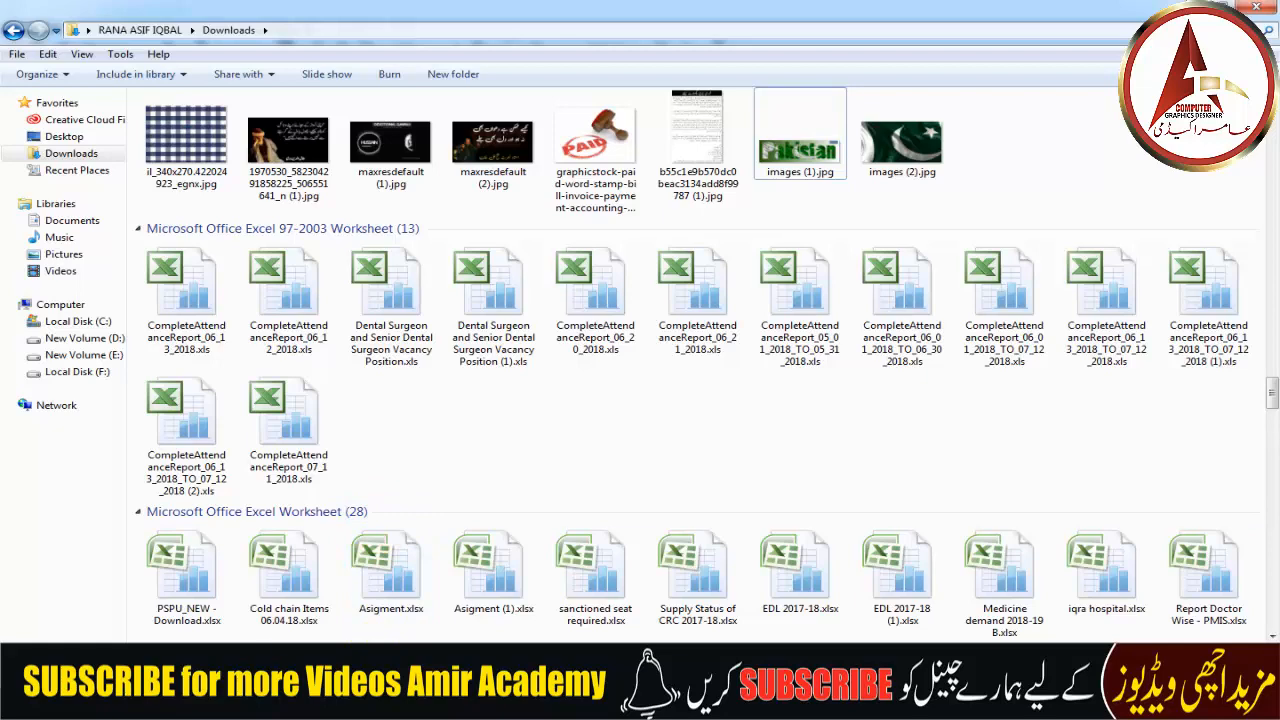
# Bring the picture chuyen-phat-nhanh-di-pakistan.jpg from the border vector folder into the CorelDRAW document, beside the page
pyautogui.moveTo(478, 700)
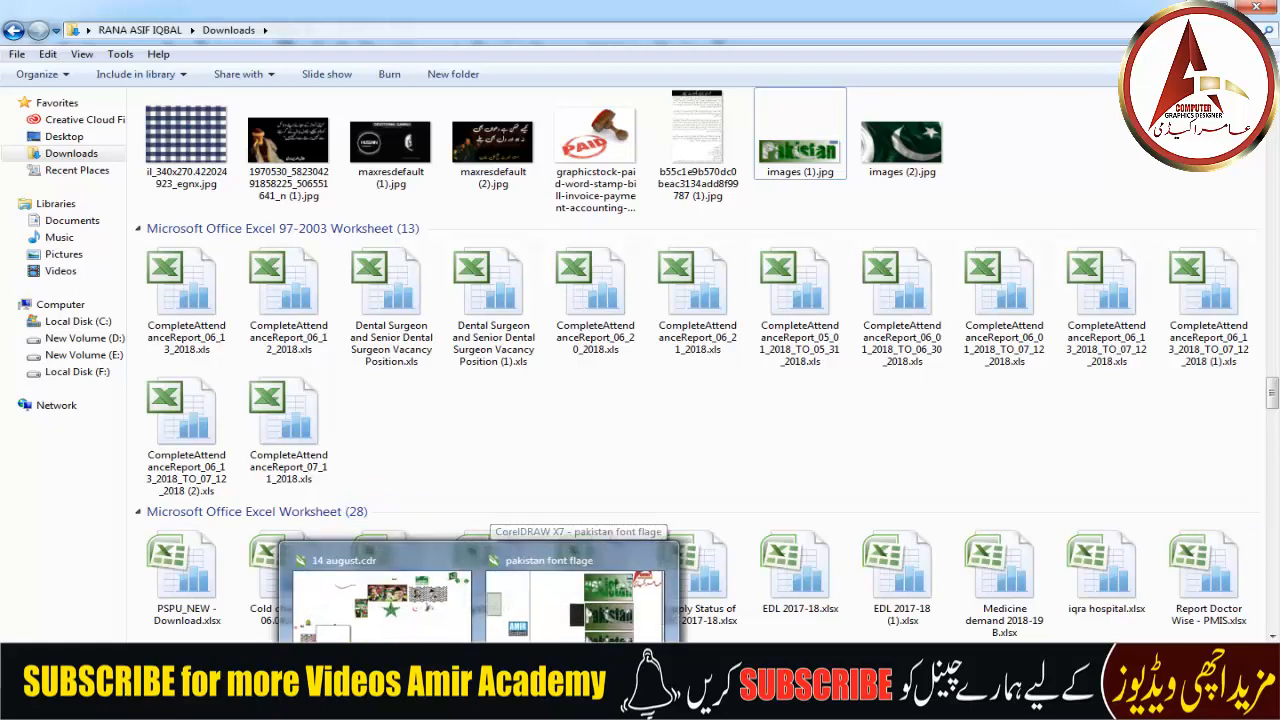
pyautogui.click(264, 700)
pyautogui.click(180, 628)
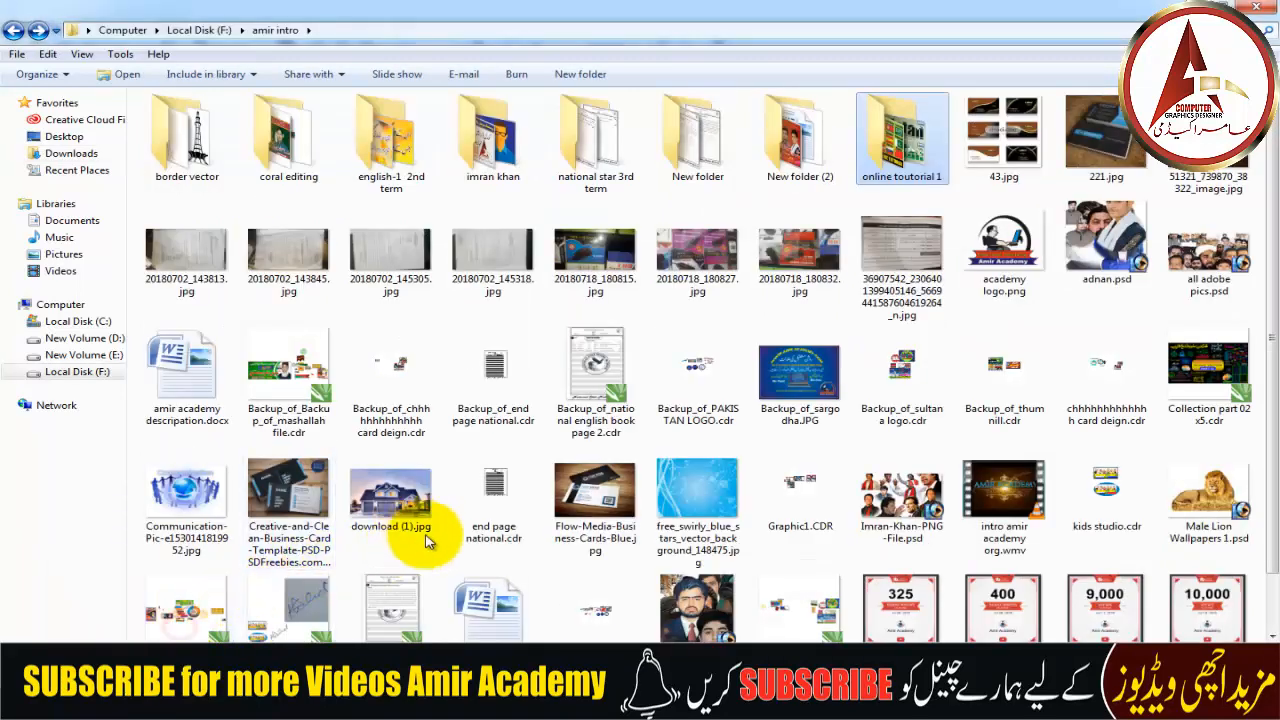
pyautogui.doubleClick(183, 140)
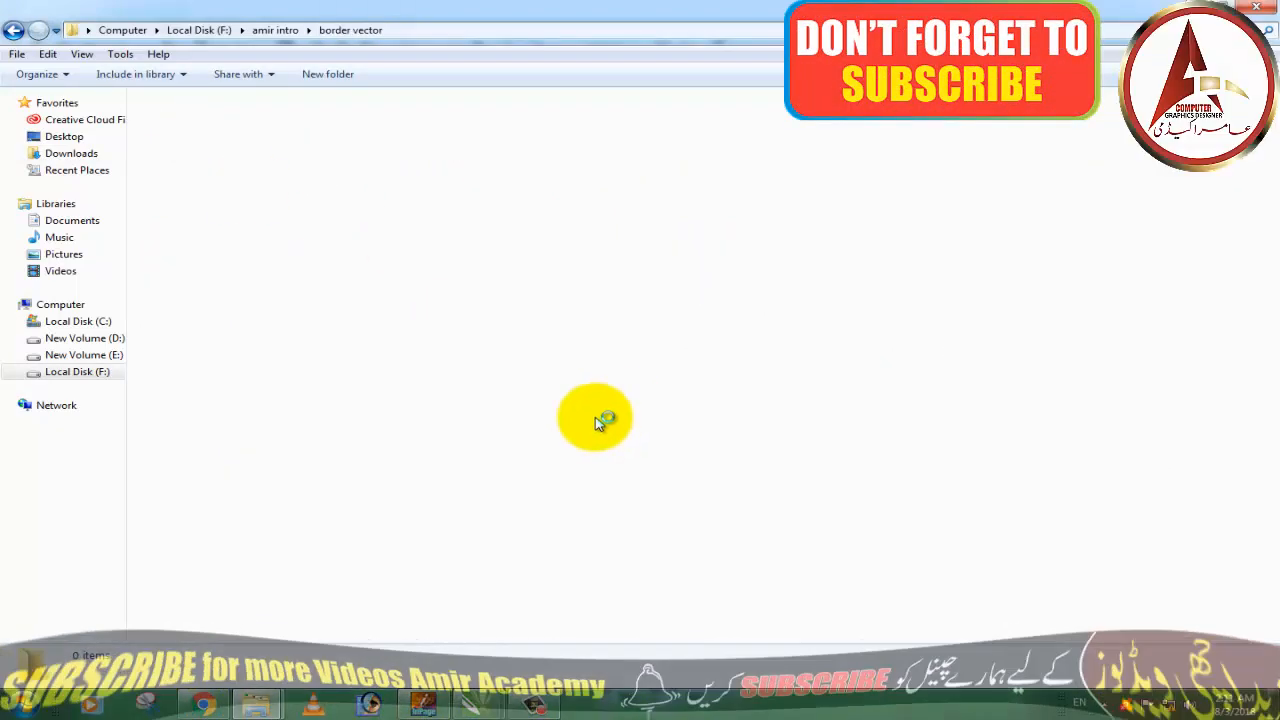
pyautogui.scroll(-3, 591, 432)
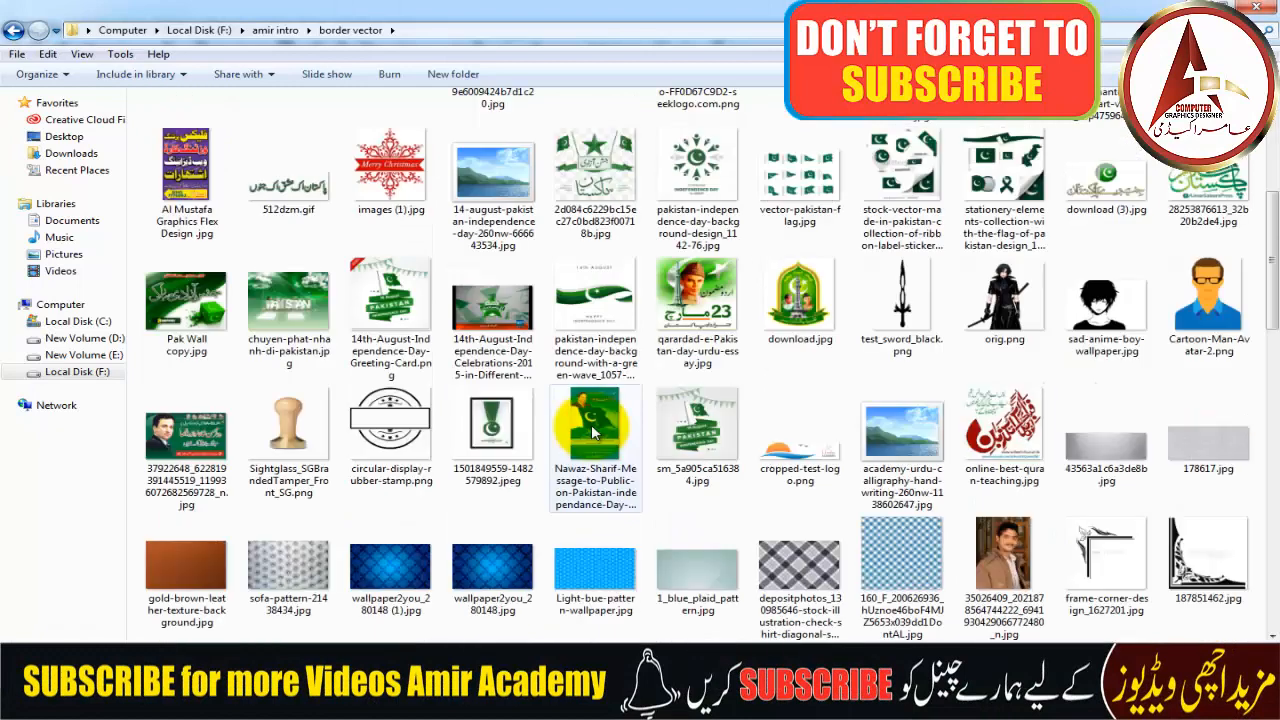
pyautogui.click(305, 305)
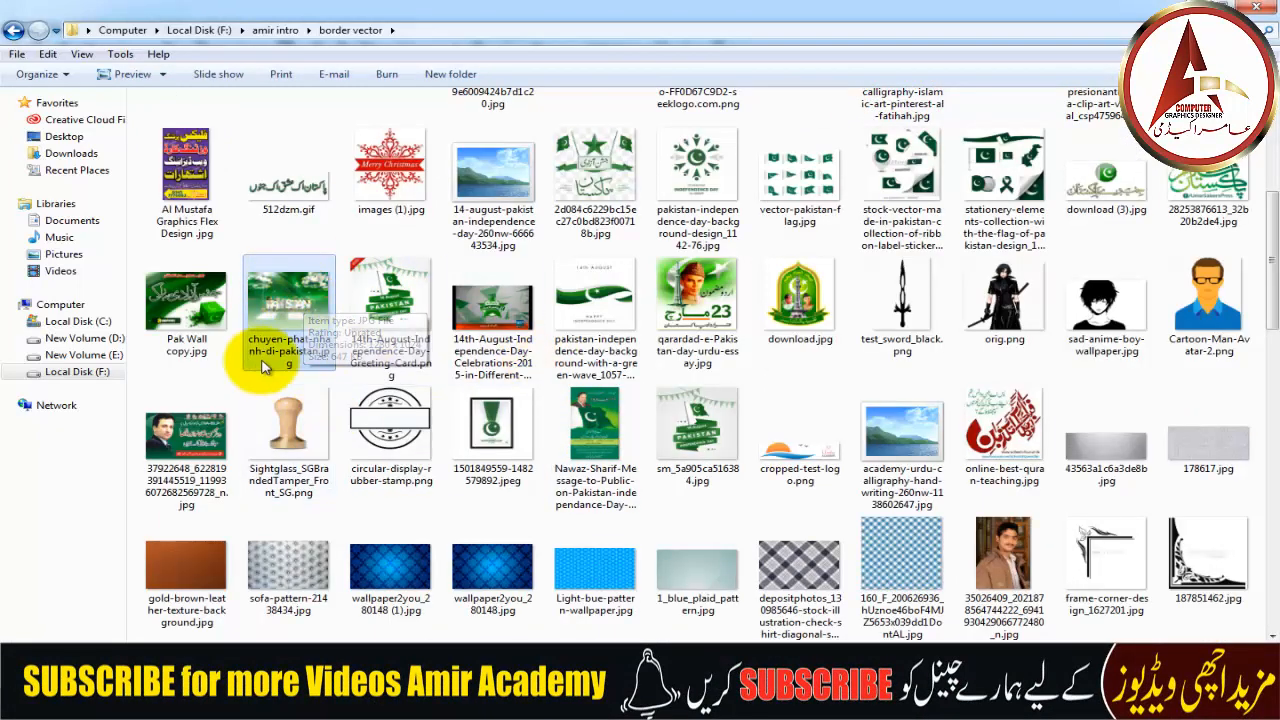
pyautogui.scroll(-1, 457, 557)
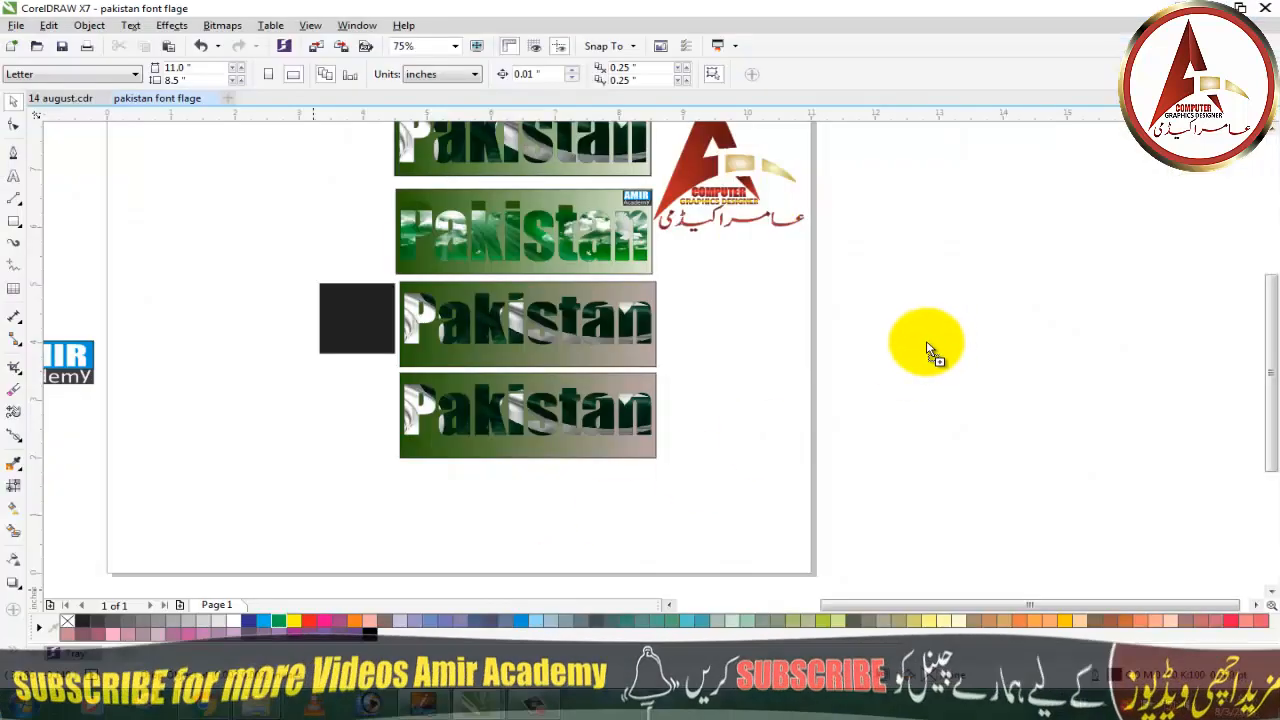
pyautogui.click(929, 343)
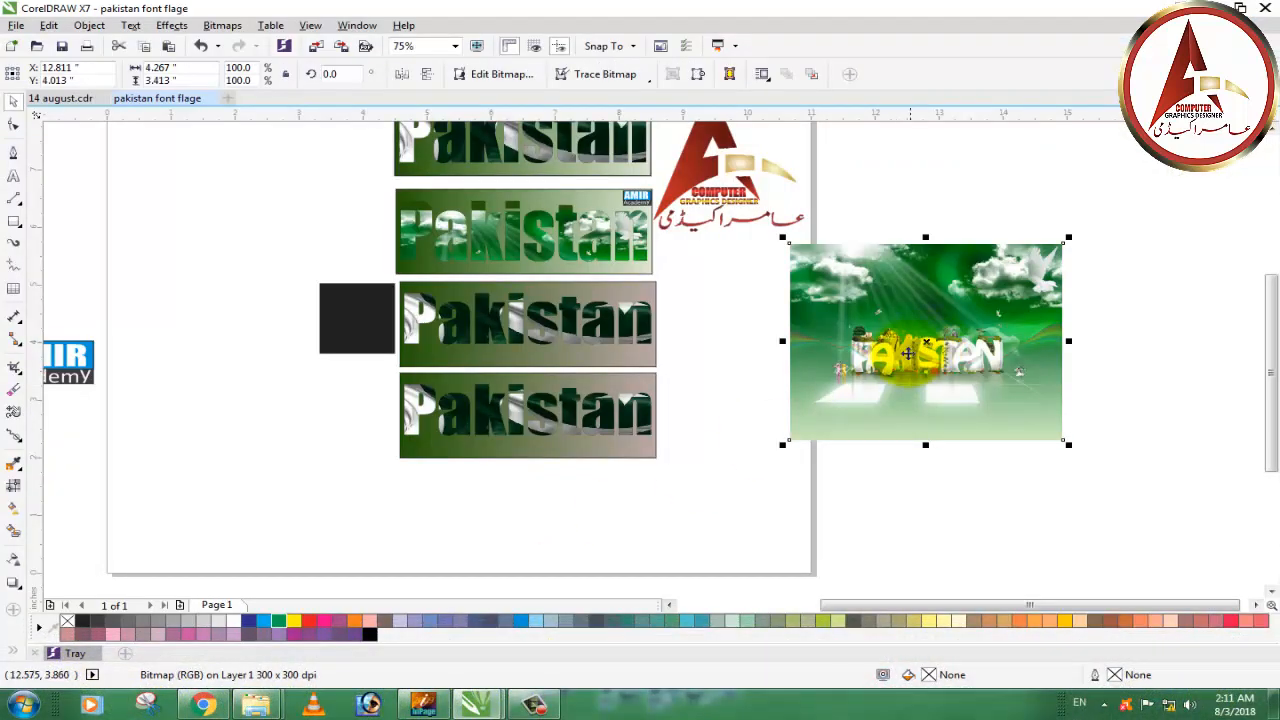
# Move the imported green picture closer to the lowest banner and delete the flag-filled text from that banner
pyautogui.click(603, 423)
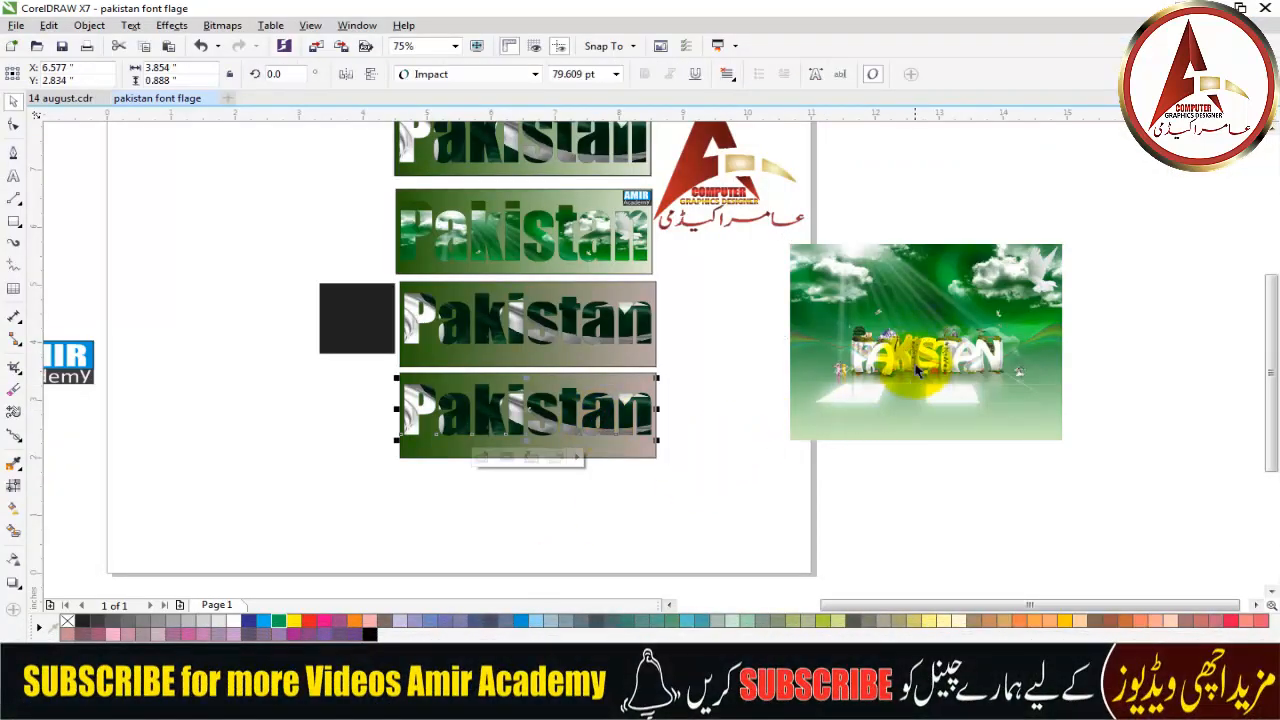
pyautogui.moveTo(918, 371); pyautogui.dragTo(851, 465)
pyautogui.click(574, 412)
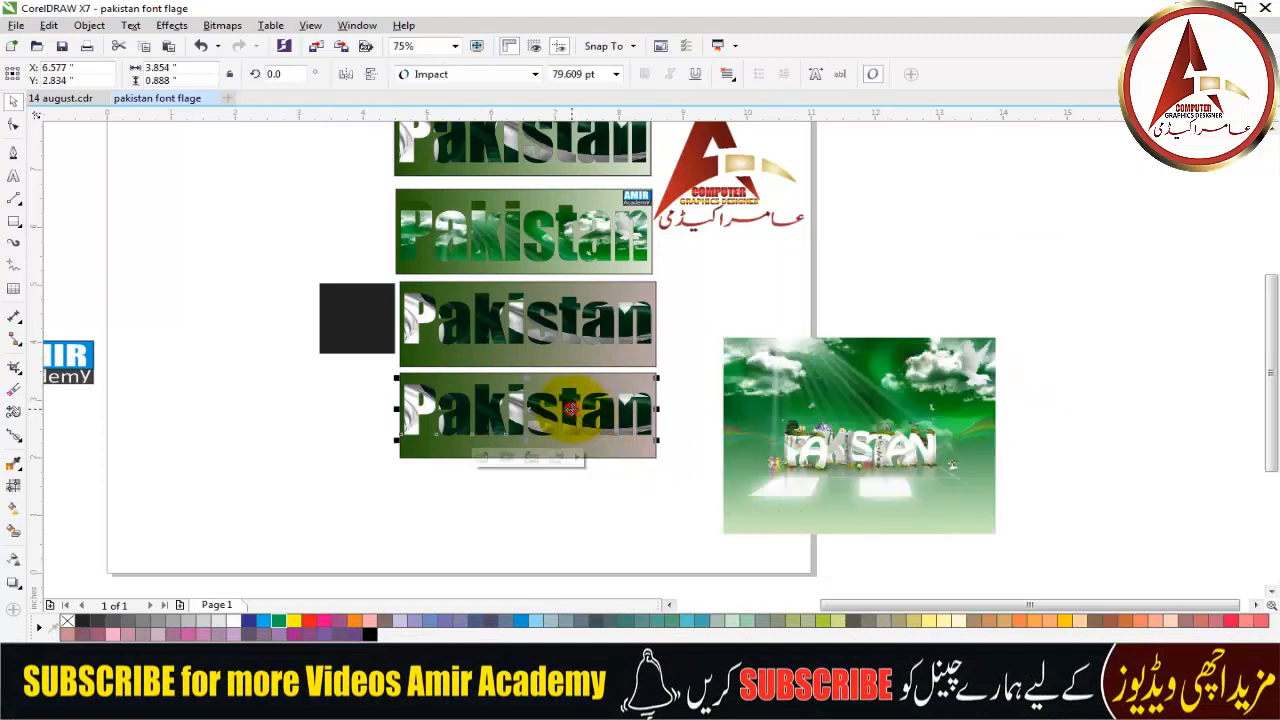
pyautogui.press('Delete')
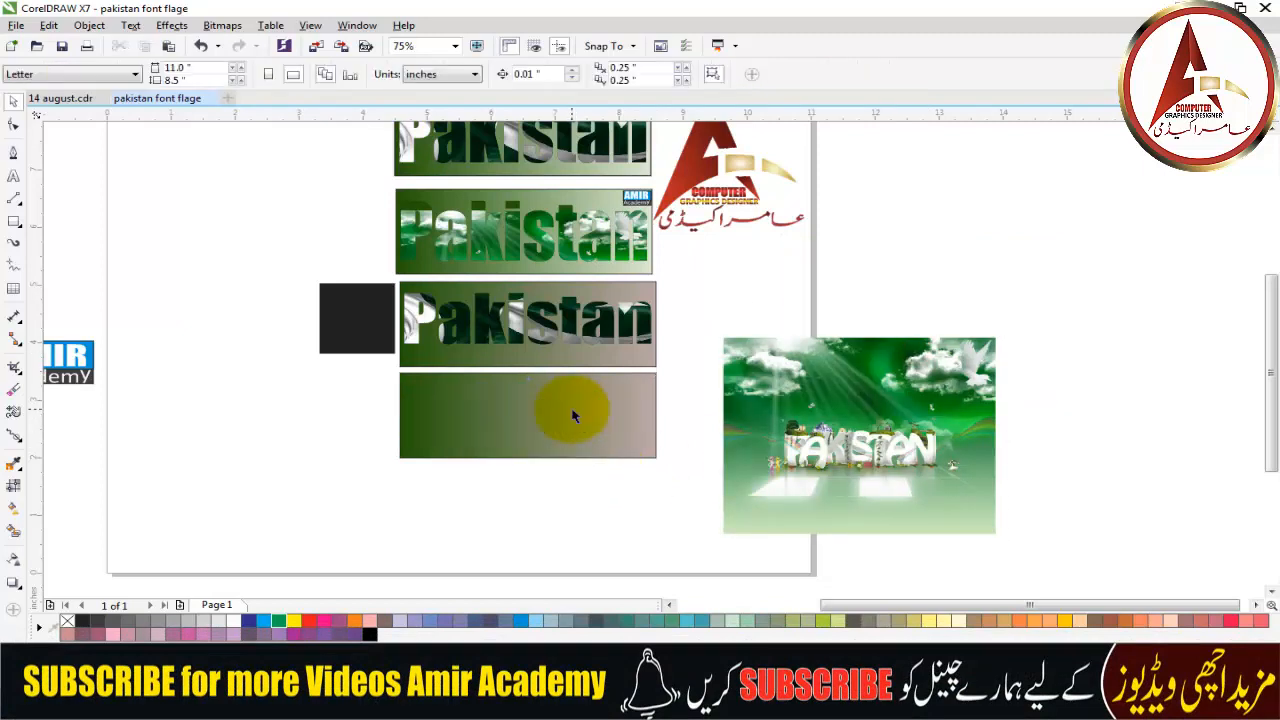
# Add the artistic text "Pakistan" on the empty lowest gradient banner and set its font to Impact
pyautogui.click(13, 177)
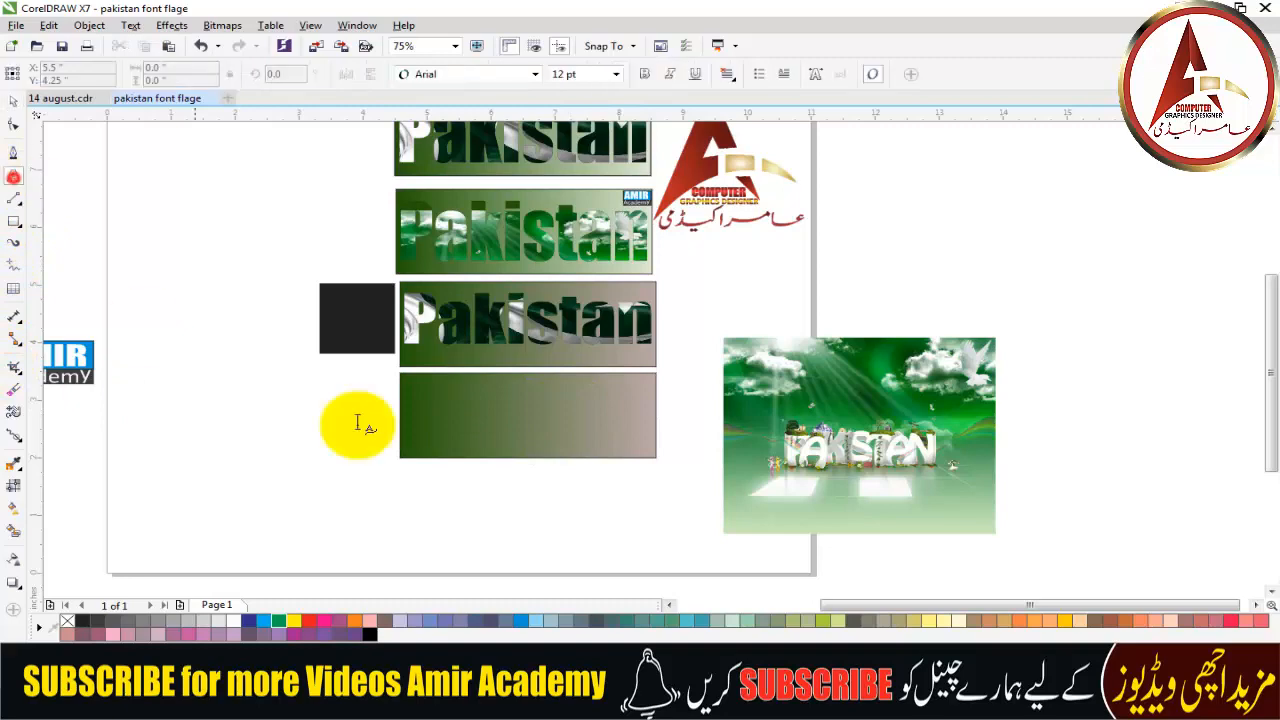
pyautogui.click(506, 459)
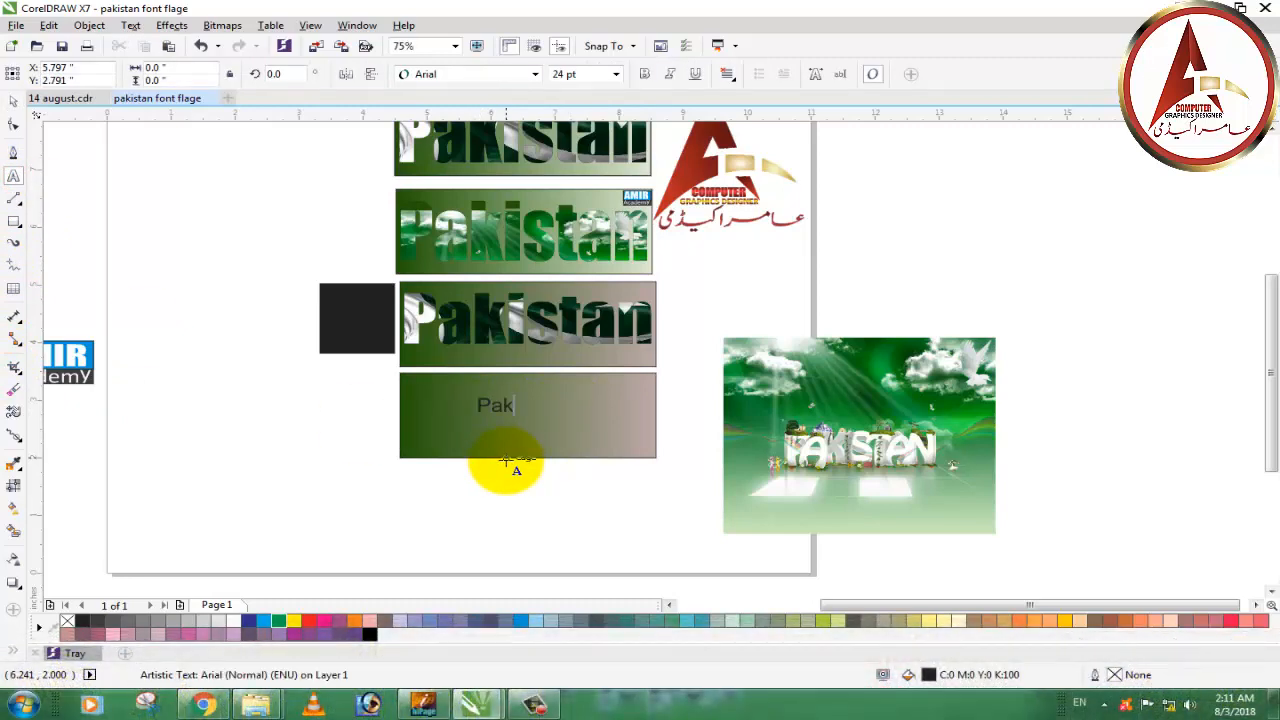
pyautogui.click(13, 101)
pyautogui.click(535, 74)
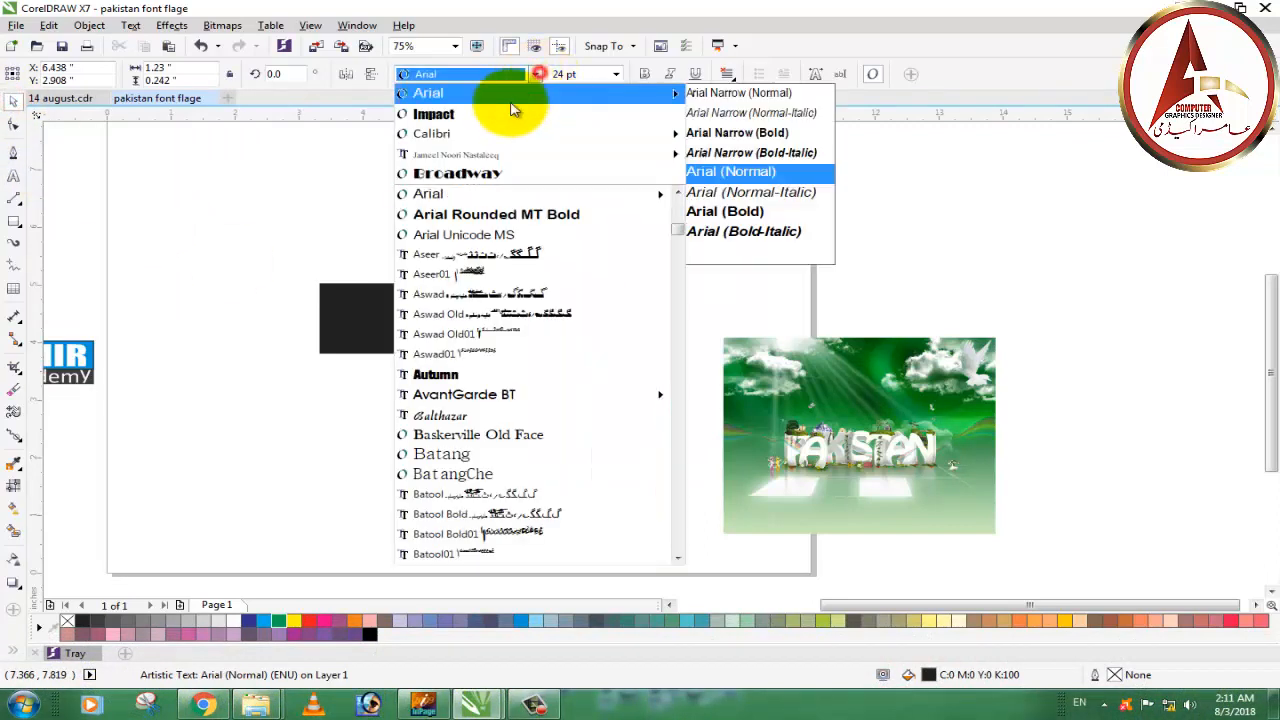
pyautogui.click(440, 114)
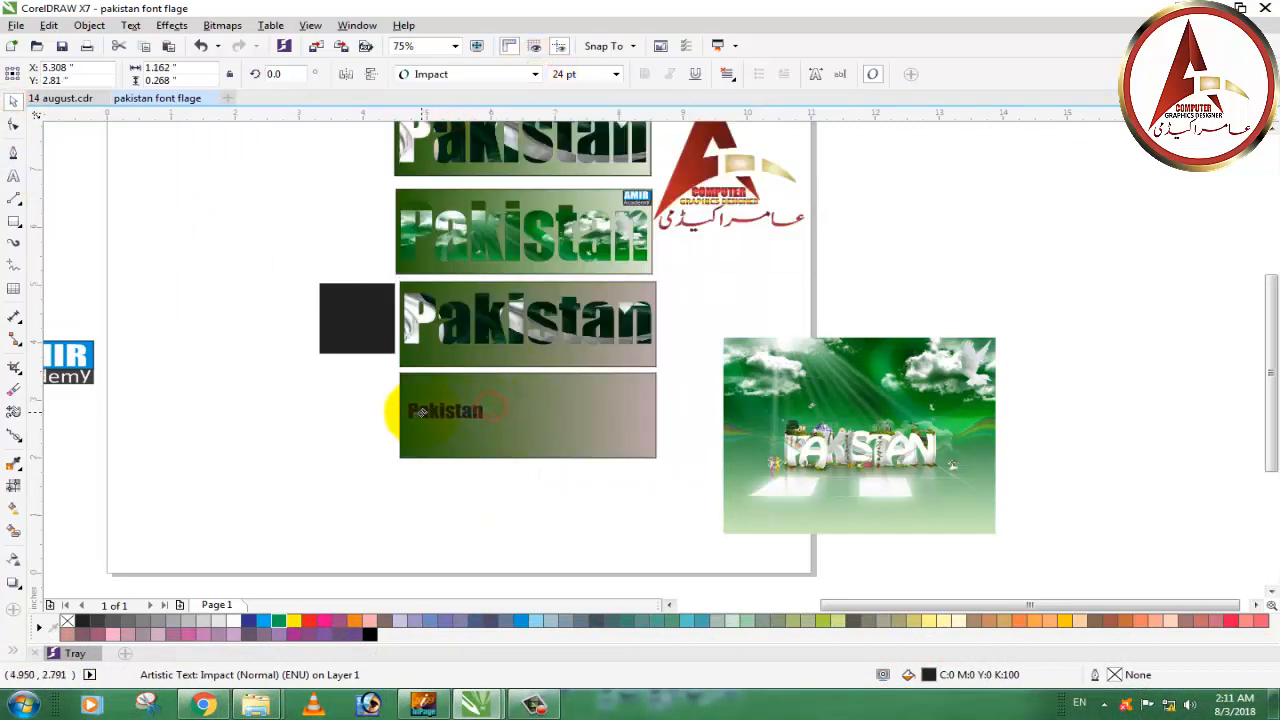
# Enlarge the Pakistan text to about 79 pt, roughly 3.8 inches wide, and centre it on the lowest banner
pyautogui.click(424, 418)
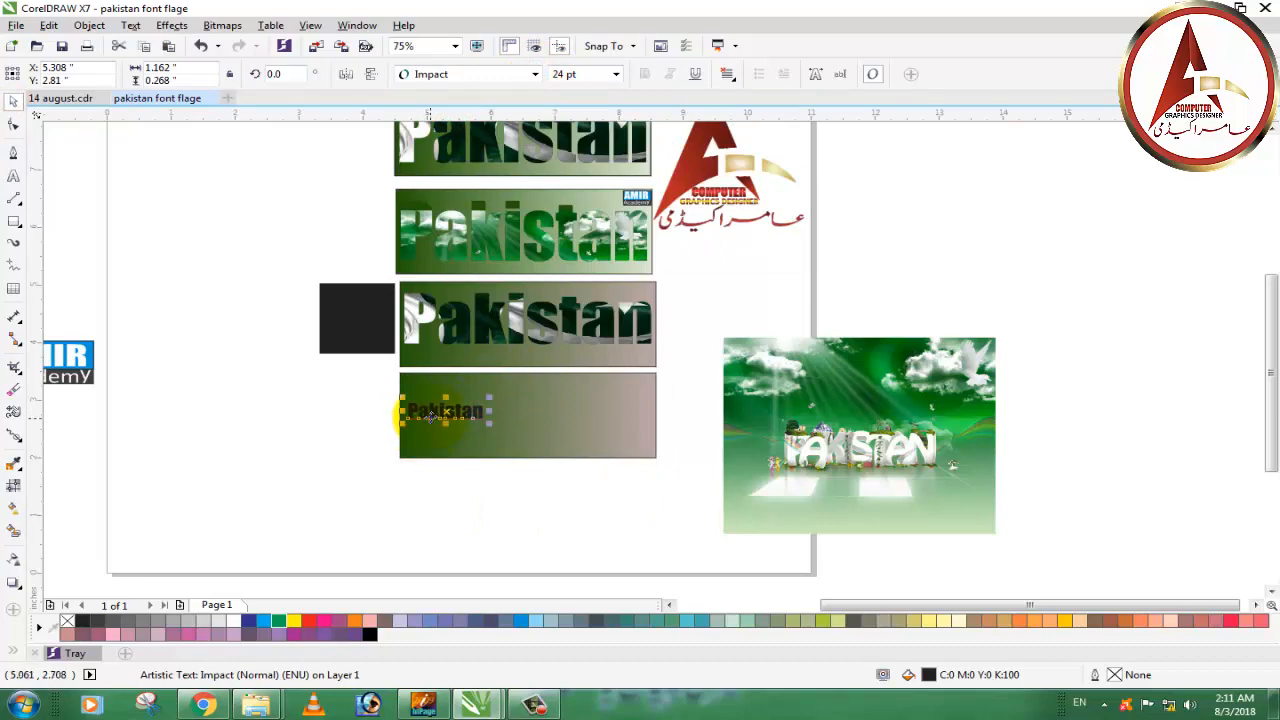
pyautogui.rightClick(432, 412)
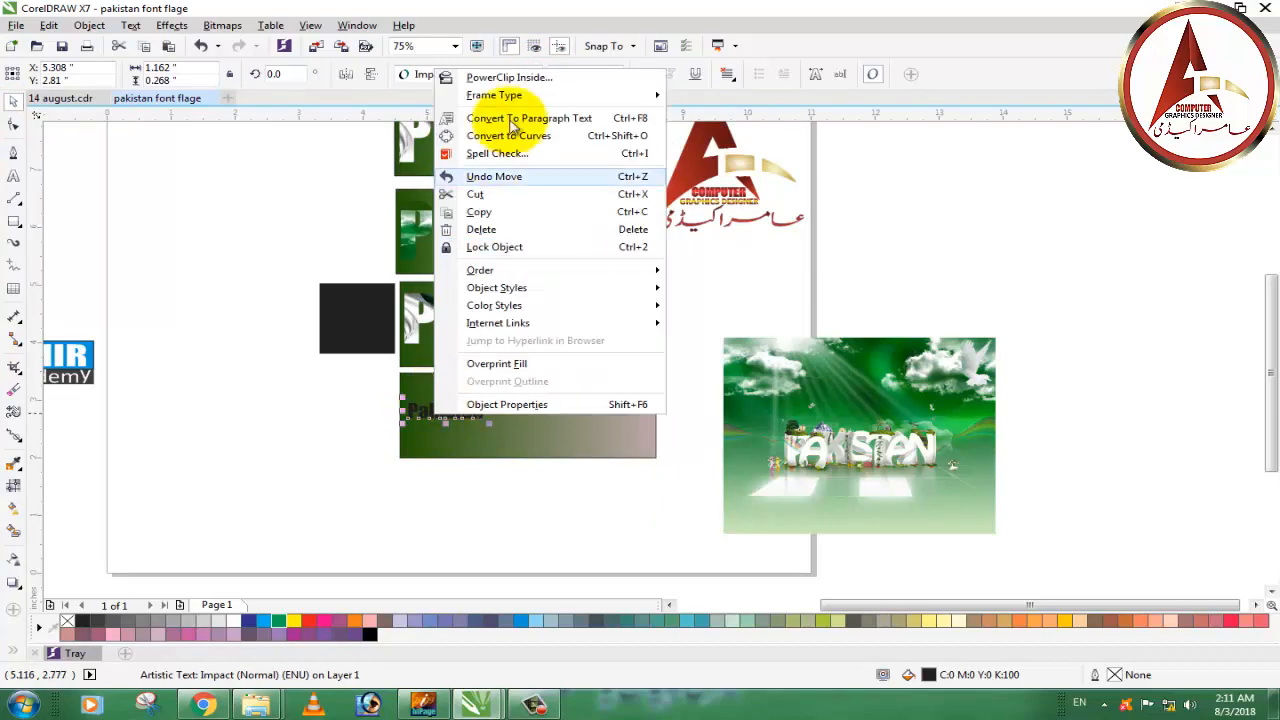
pyautogui.click(660, 523)
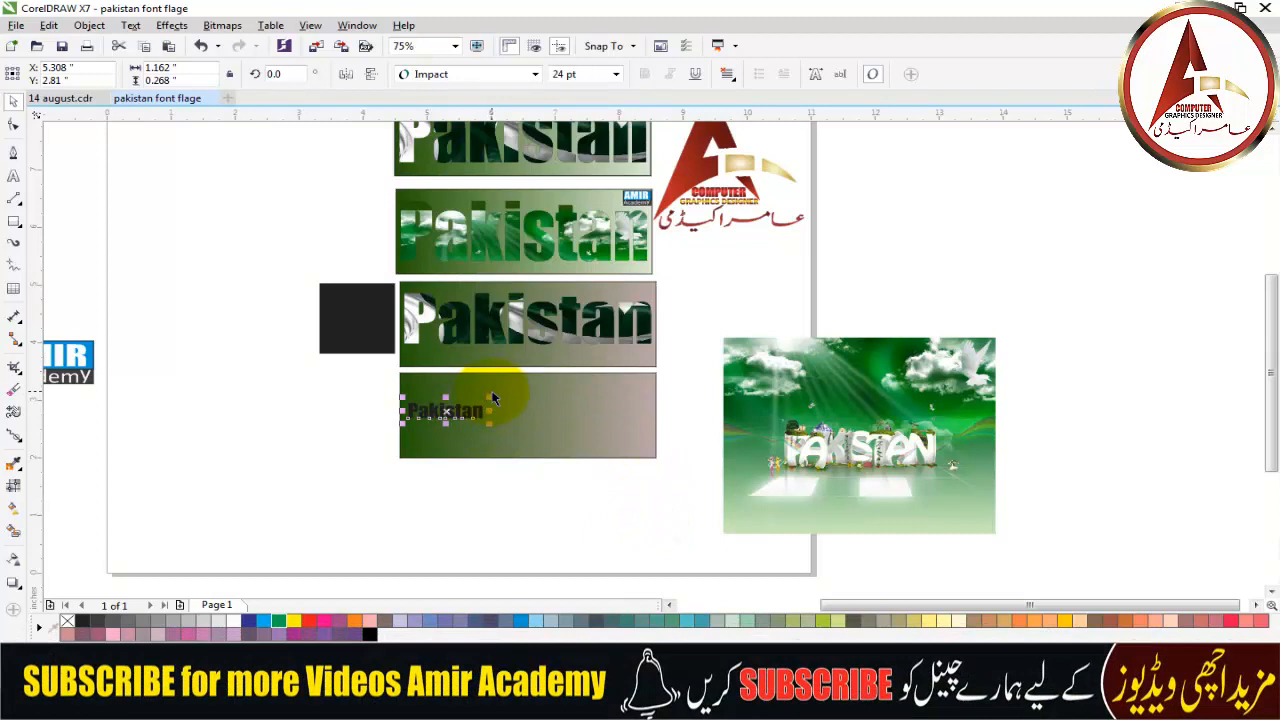
pyautogui.moveTo(490, 396); pyautogui.dragTo(673, 418)
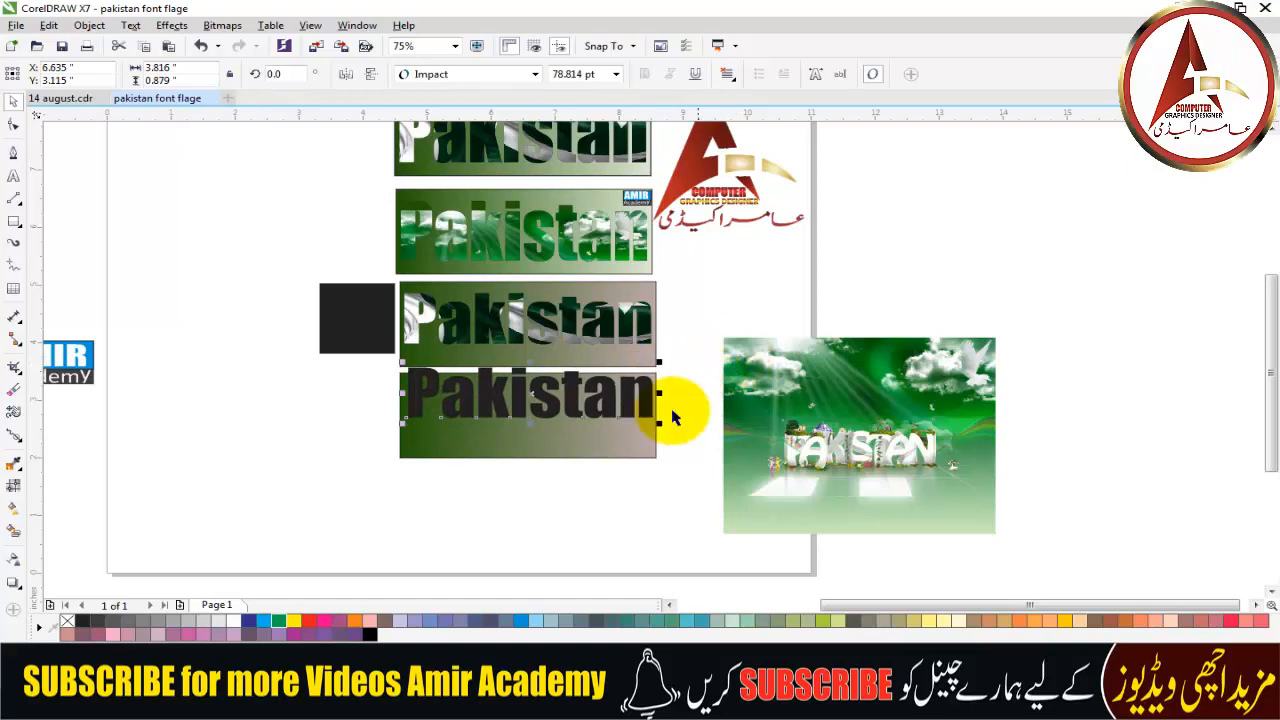
pyautogui.click(533, 440)
pyautogui.click(578, 539)
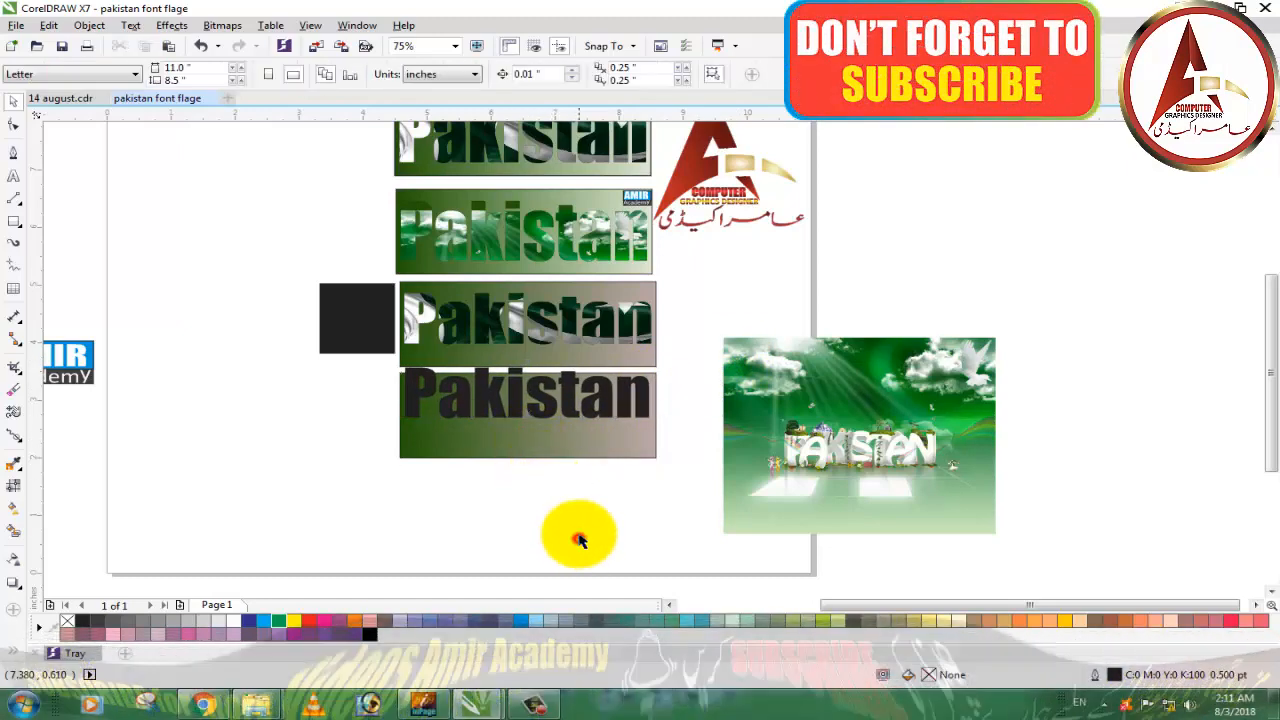
pyautogui.moveTo(550, 412); pyautogui.dragTo(553, 432)
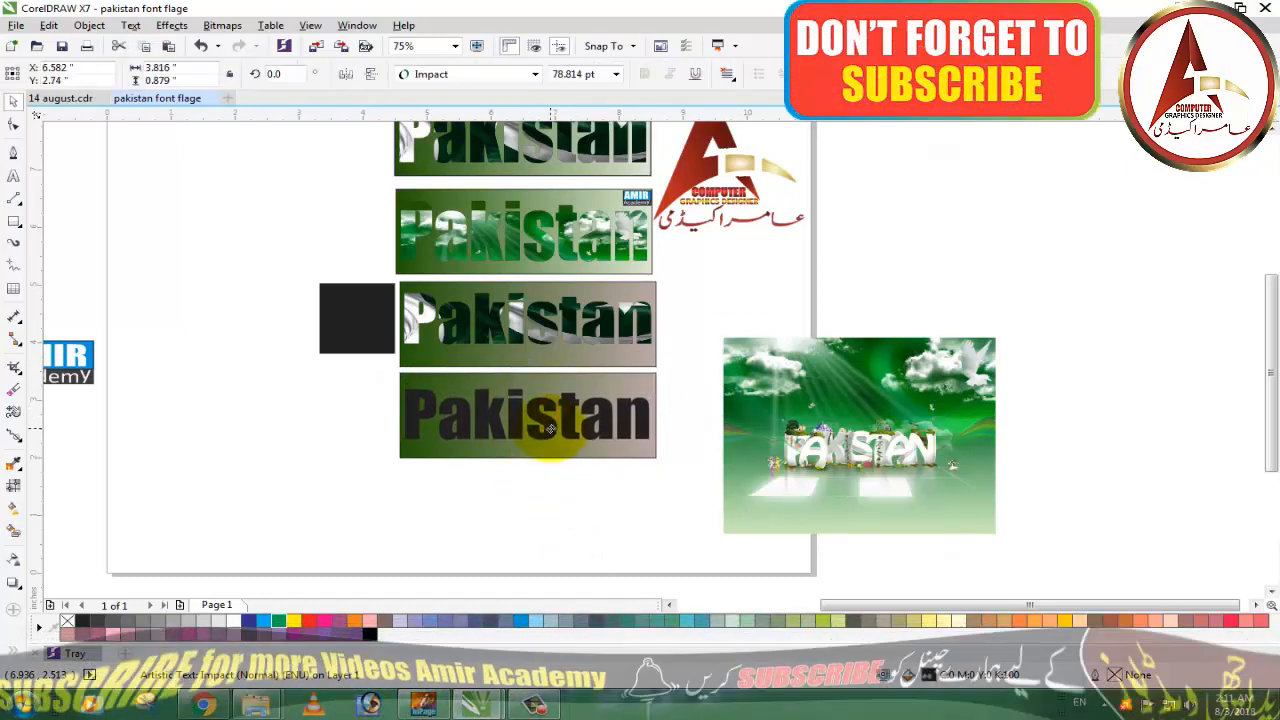
pyautogui.click(553, 502)
# Fill the Pakistan text on the lowest banner with a dark green shade, C87 M43 Y100 K50
pyautogui.press('z')
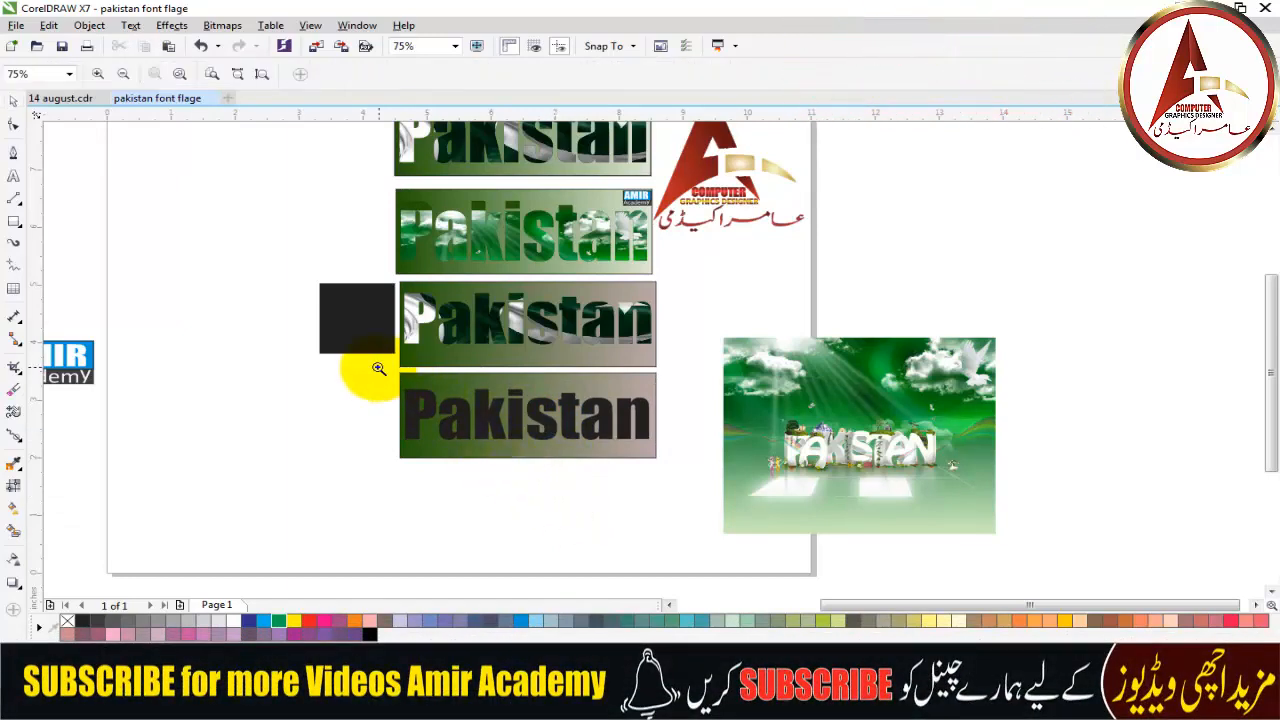
pyautogui.moveTo(363, 366); pyautogui.dragTo(700, 505)
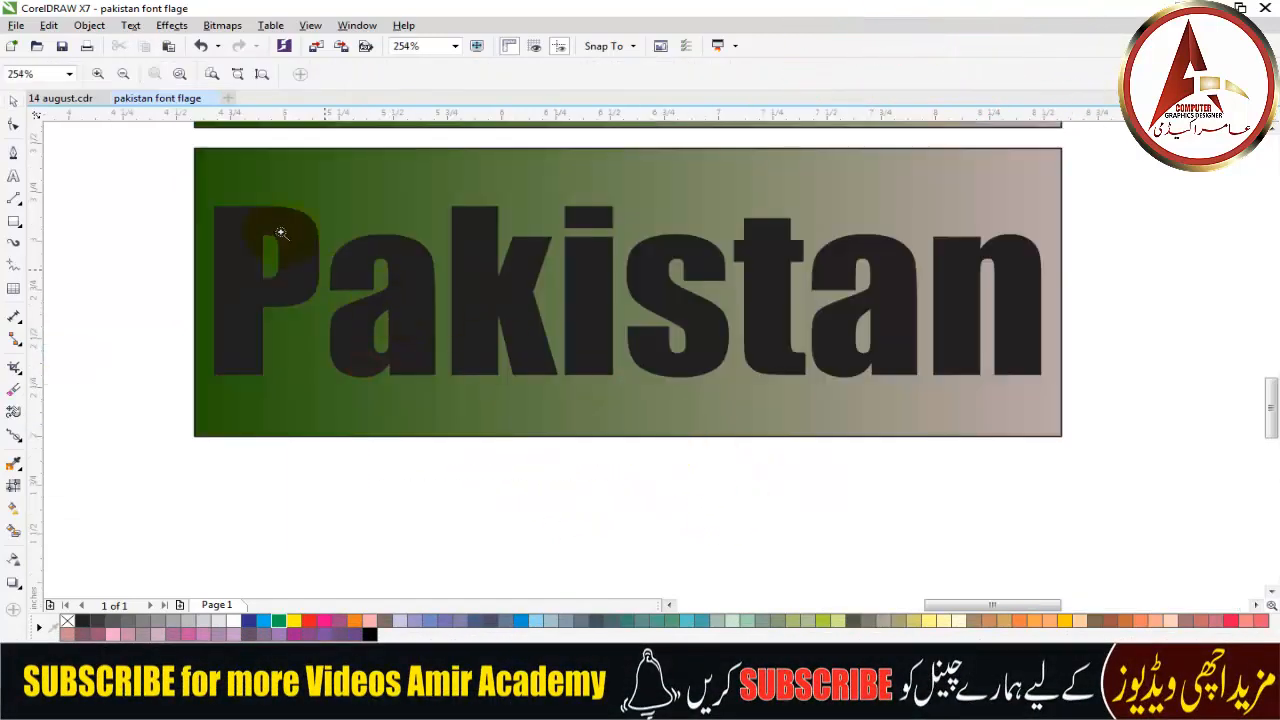
pyautogui.click(12, 100)
pyautogui.click(246, 297)
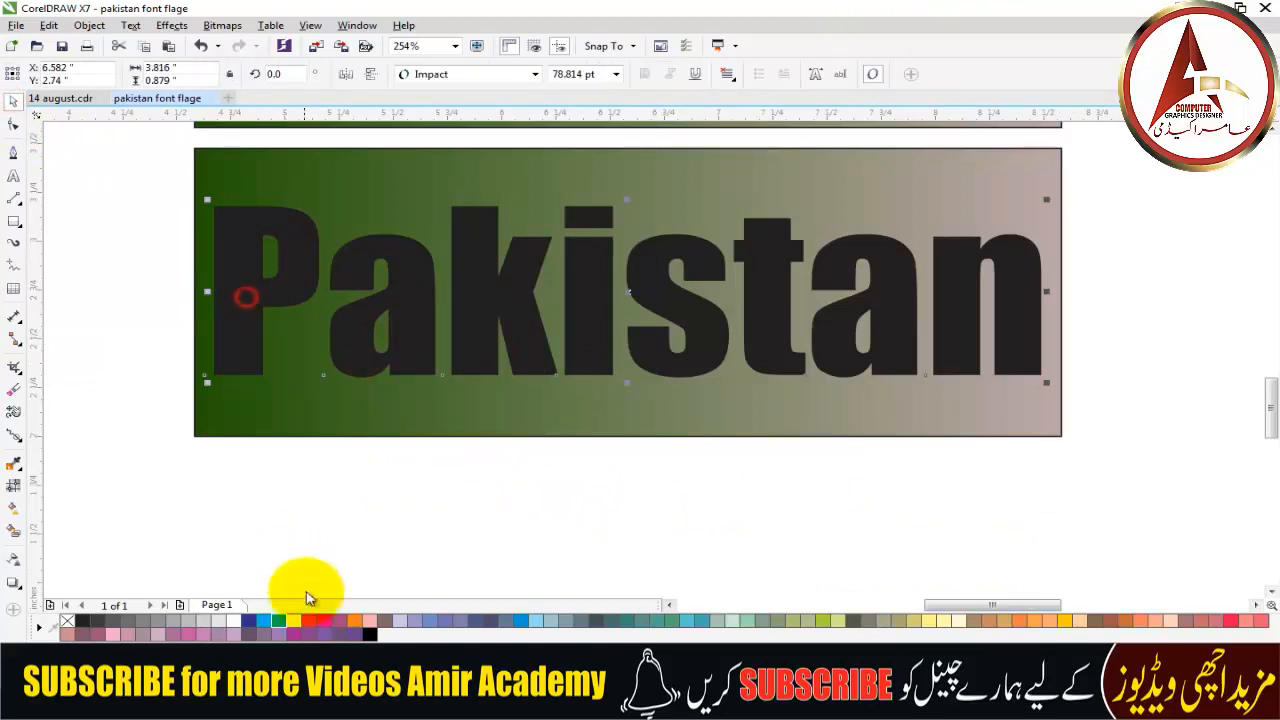
pyautogui.click(283, 621)
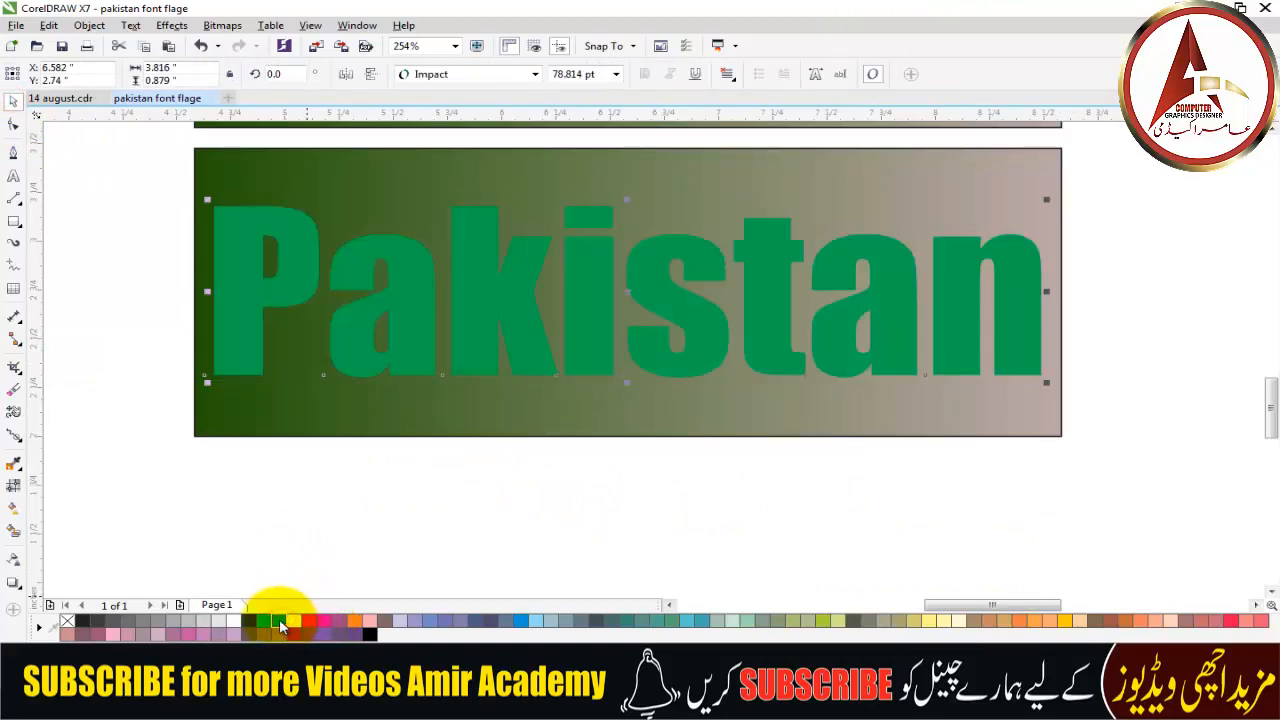
pyautogui.click(277, 619)
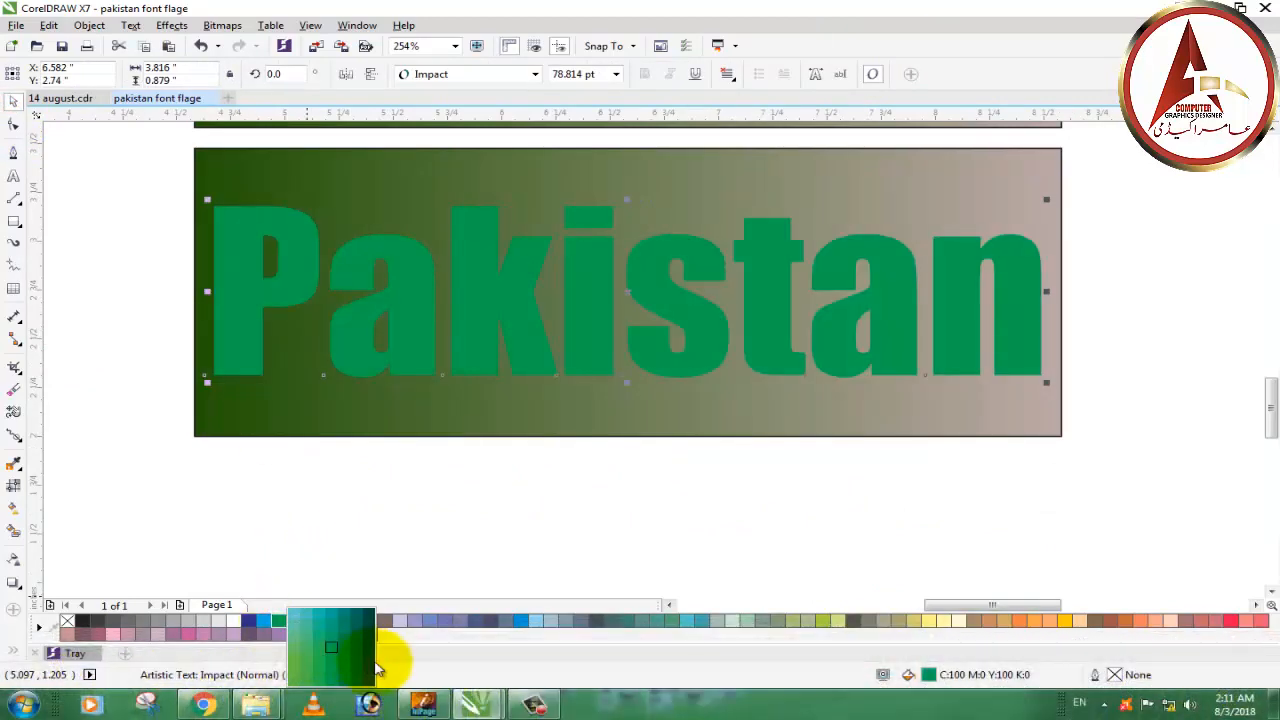
pyautogui.click(373, 668)
pyautogui.click(178, 491)
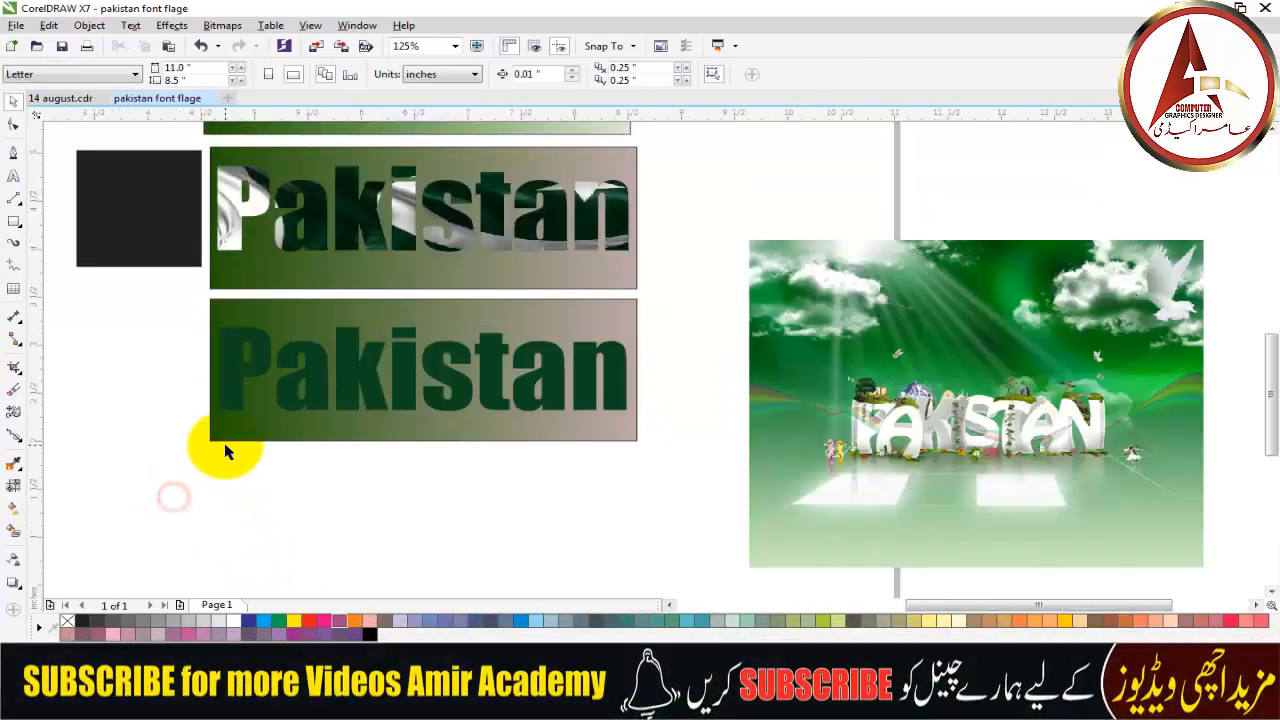
# Place the green Pakistan picture under the lowest banner's text and shrink its height to about 2.79 inches
pyautogui.moveTo(903, 415); pyautogui.dragTo(440, 392)
pyautogui.press('Escape')
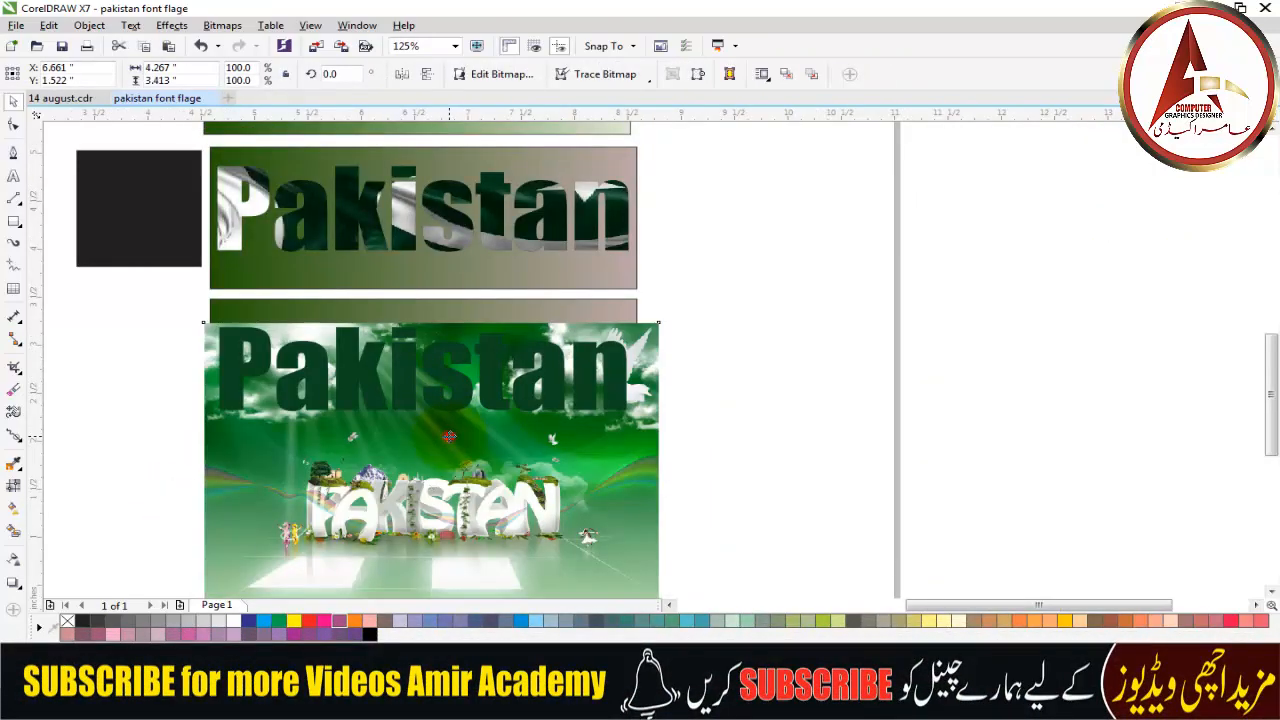
pyautogui.click(442, 431)
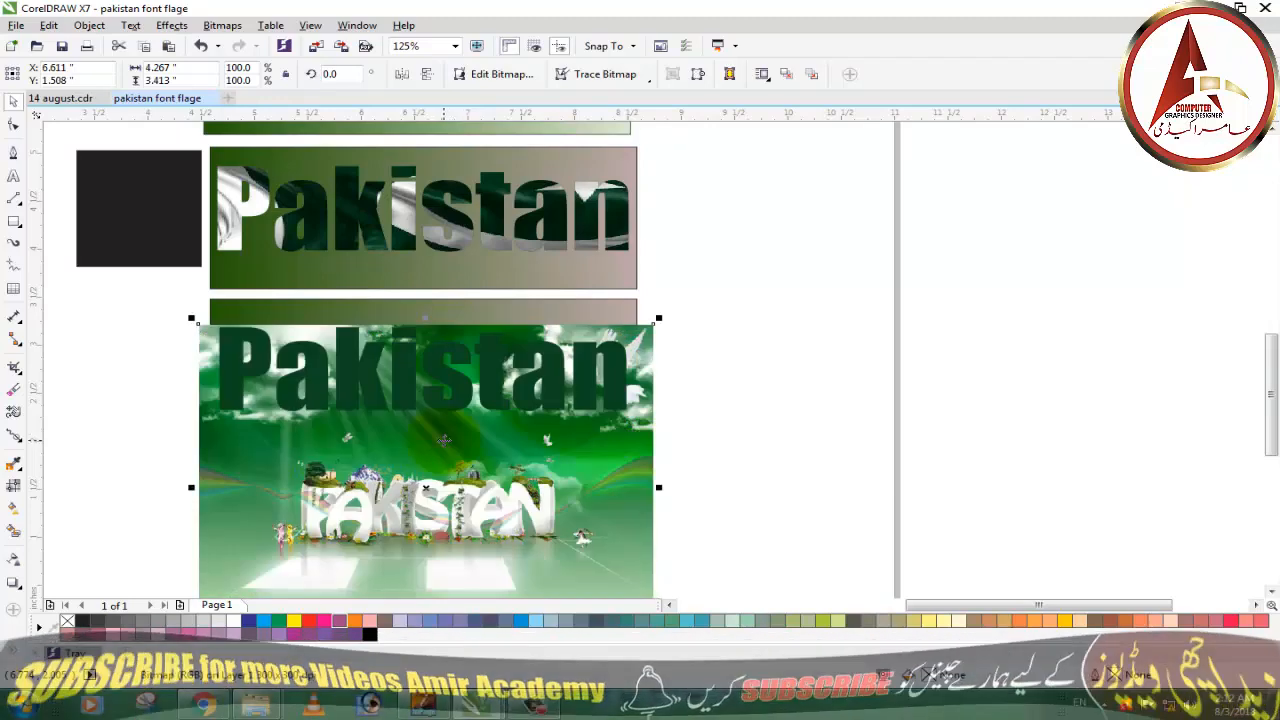
pyautogui.rightClick(441, 456)
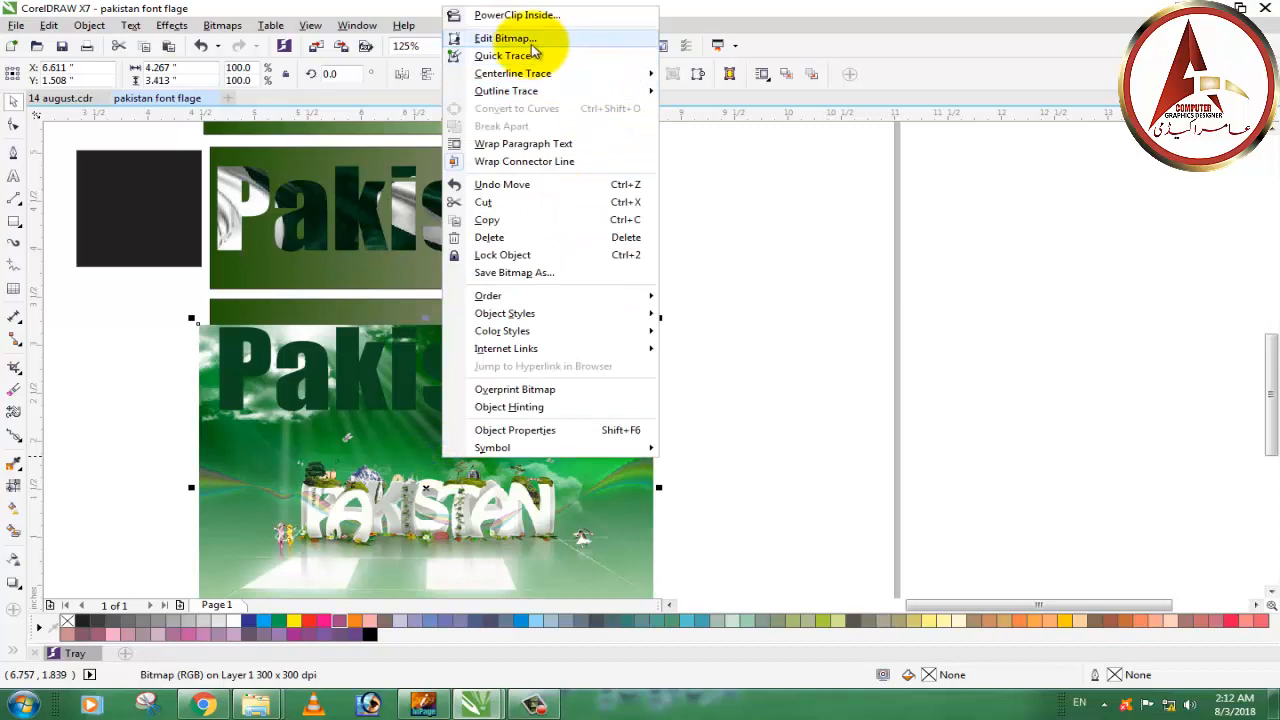
pyautogui.click(745, 422)
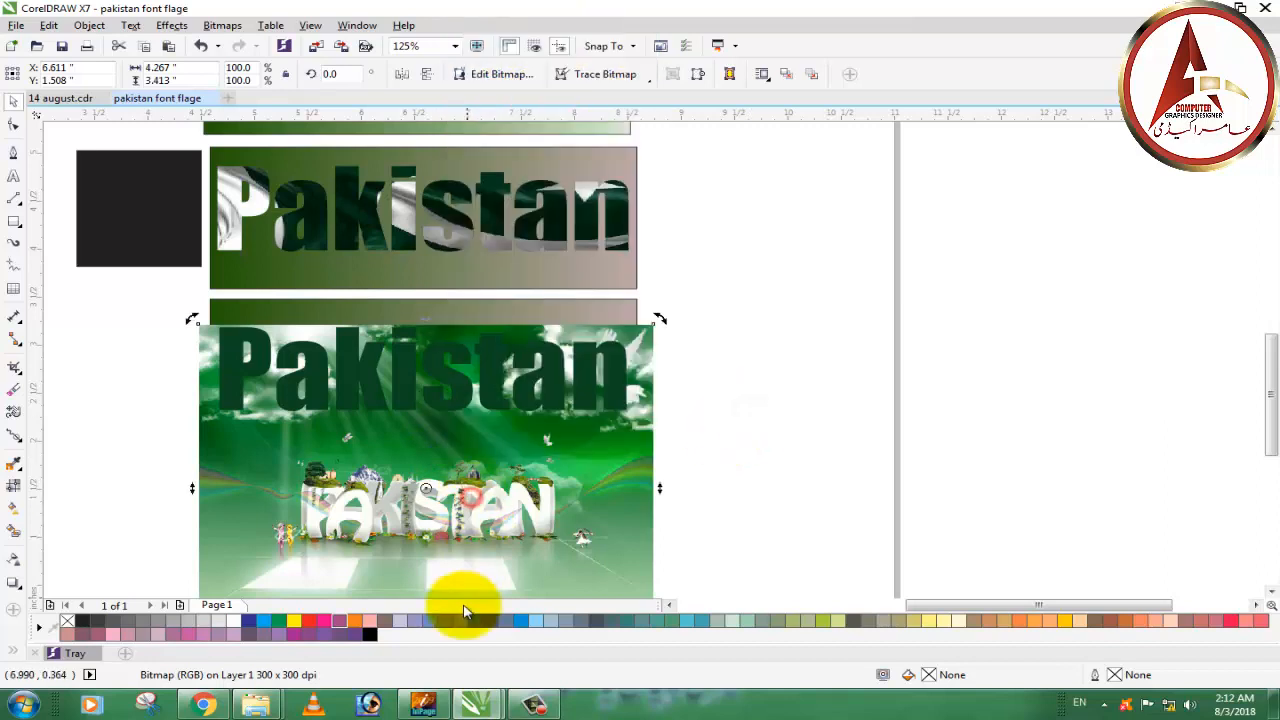
pyautogui.moveTo(1272, 430); pyautogui.dragTo(1270, 446)
pyautogui.click(458, 555)
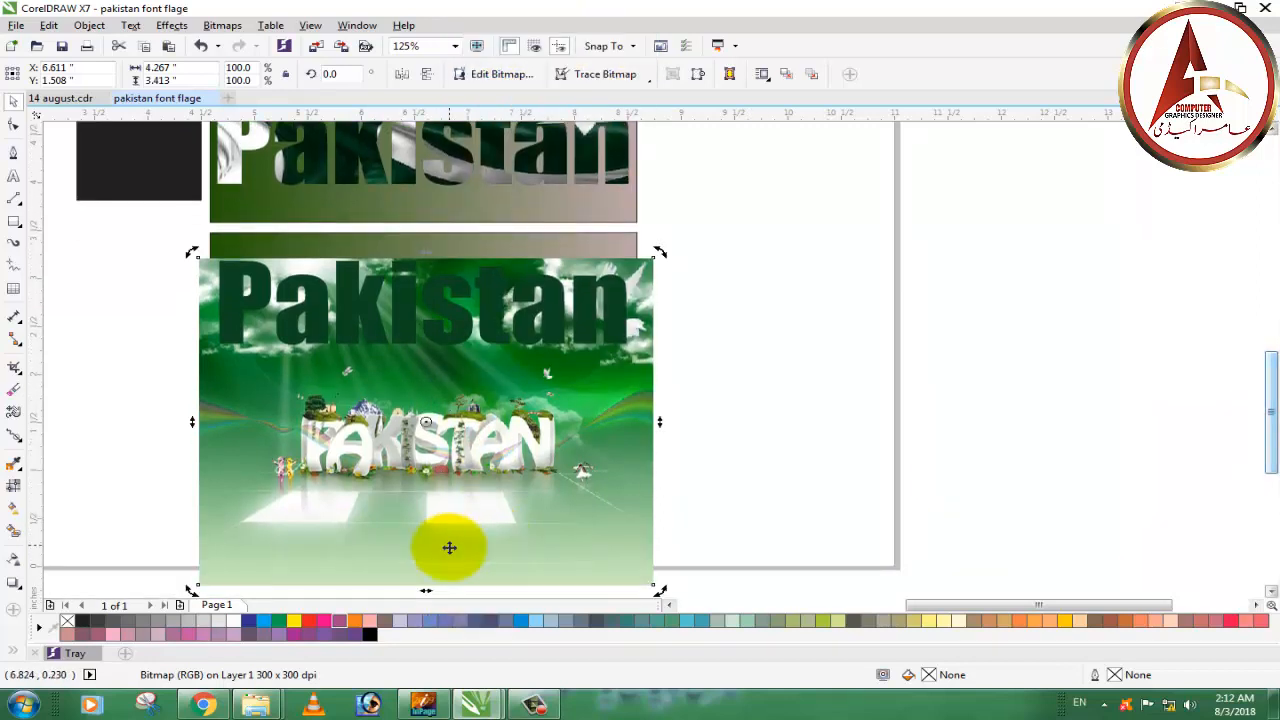
pyautogui.moveTo(424, 591); pyautogui.dragTo(426, 526)
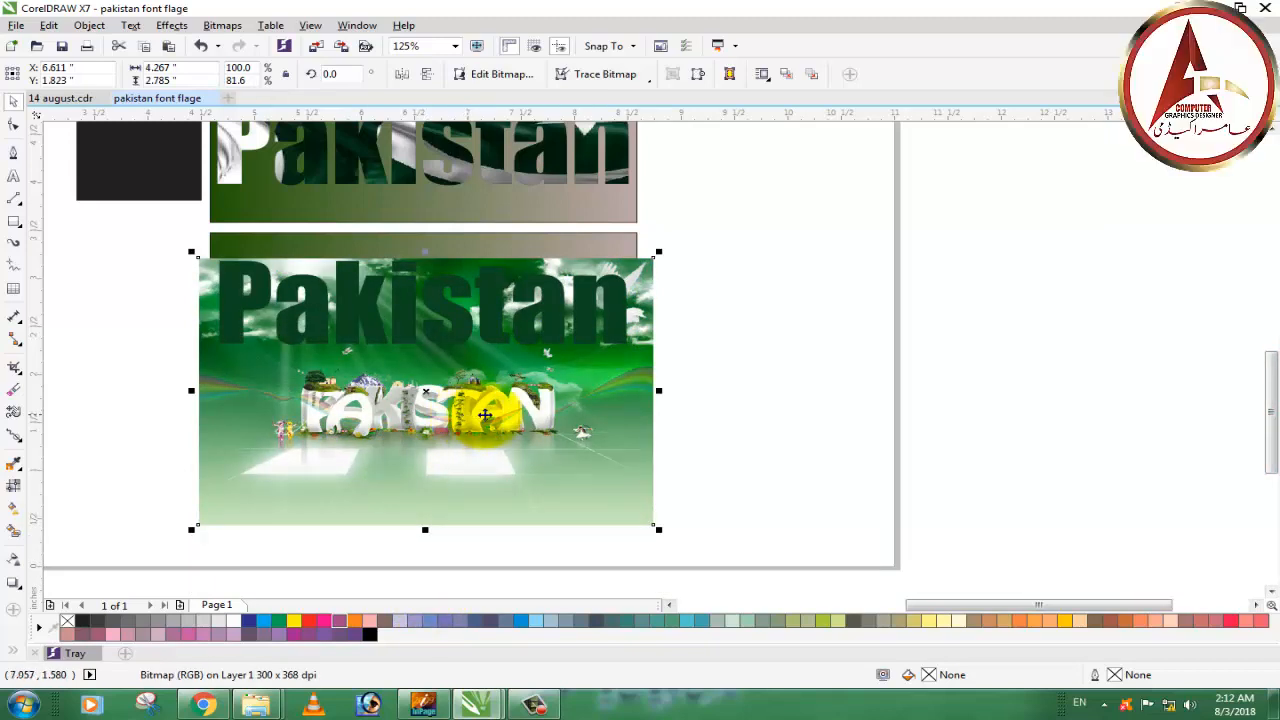
# PowerClip the green picture inside the Pakistan text on the lowest banner
pyautogui.rightClick(490, 238)
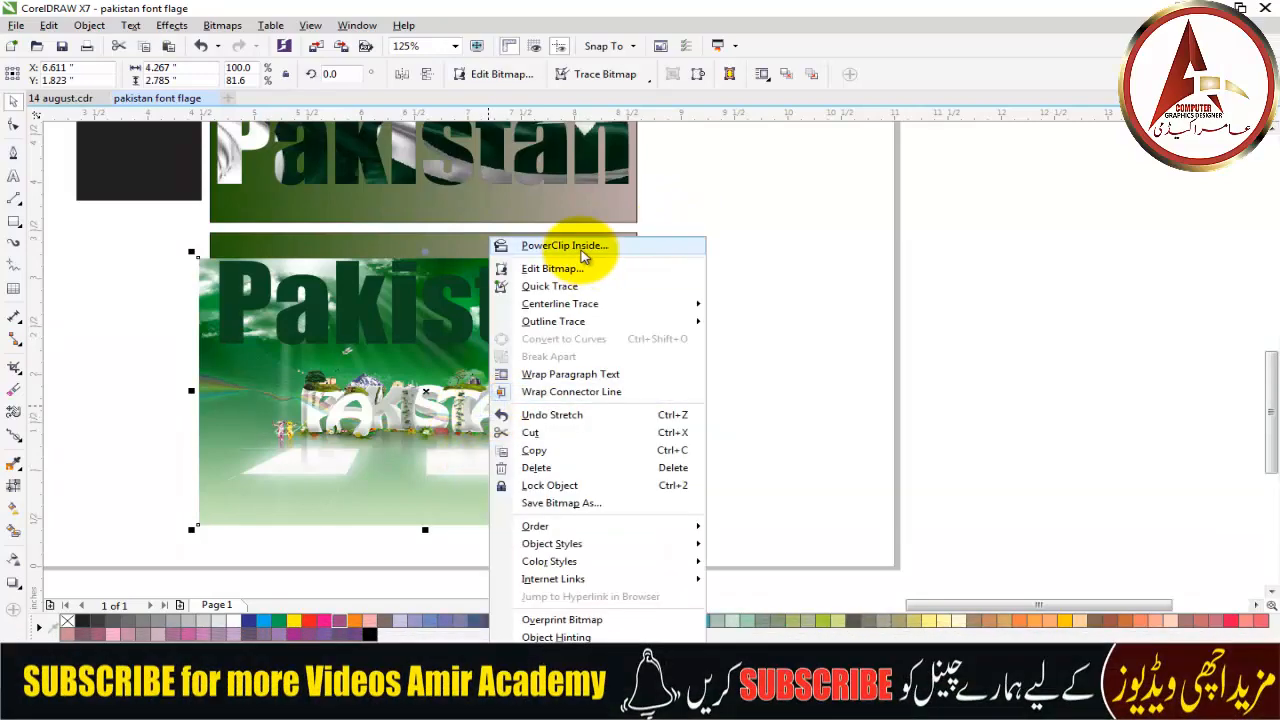
pyautogui.click(581, 249)
pyautogui.click(476, 316)
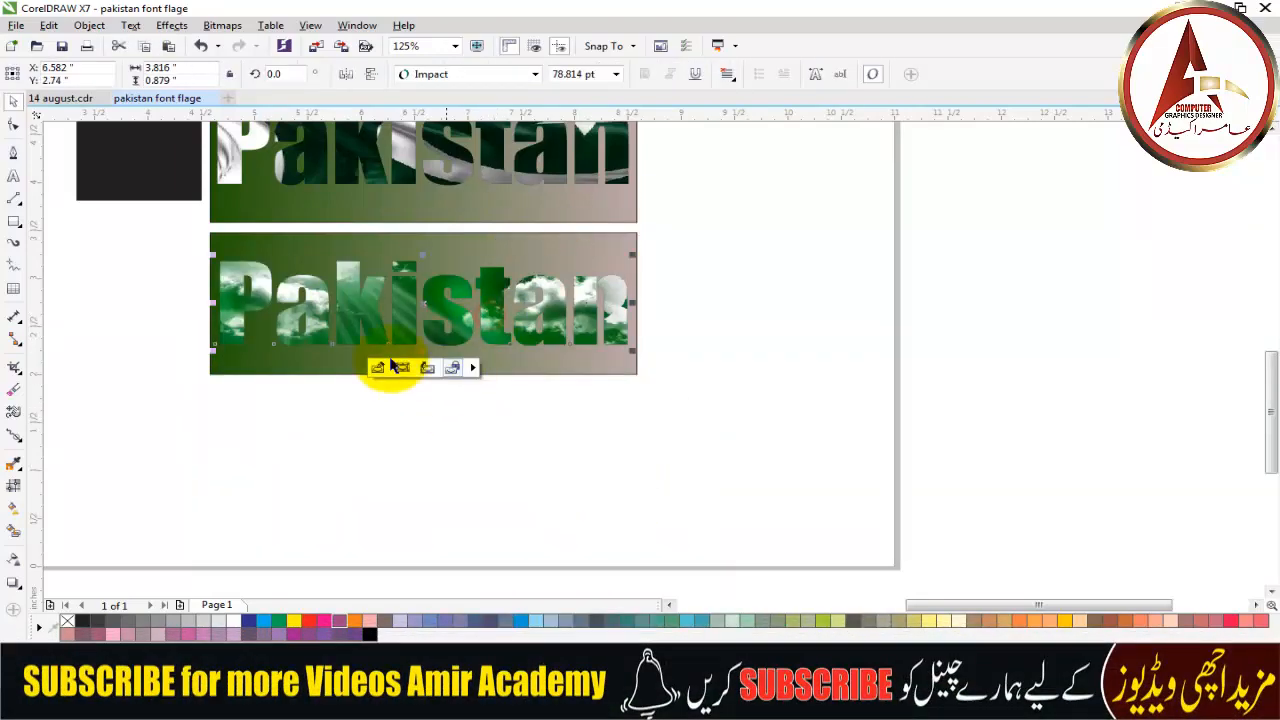
pyautogui.click(738, 390)
# Open the text's PowerClip contents for editing and try the picture higher, with its white PAKISTAN lettering behind the letter outlines
pyautogui.press('z')
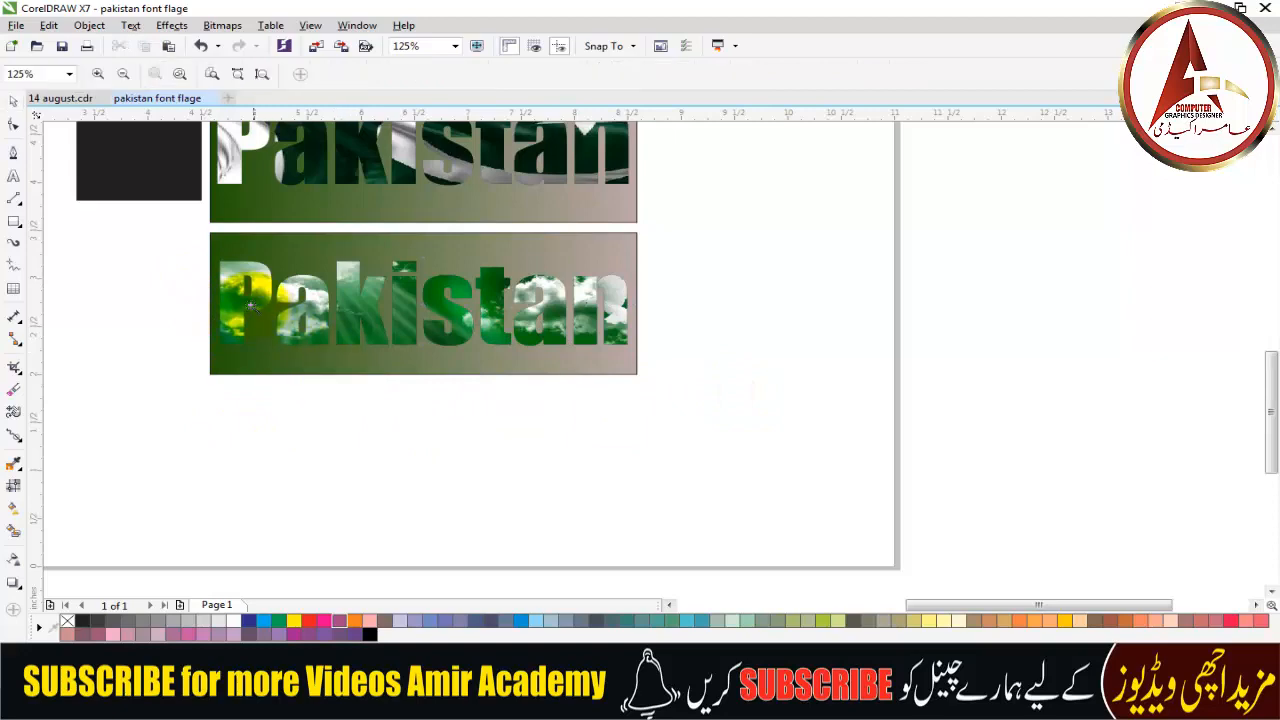
pyautogui.moveTo(179, 226); pyautogui.dragTo(706, 388)
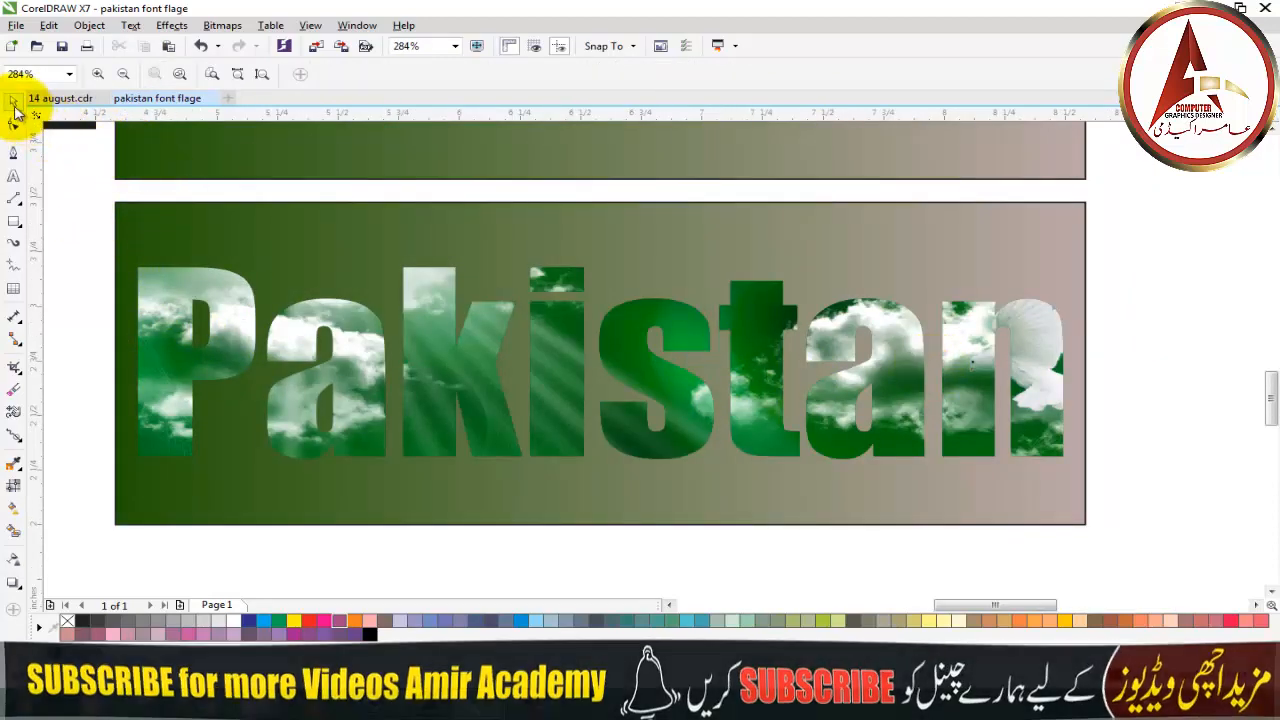
pyautogui.click(13, 101)
pyautogui.click(182, 336)
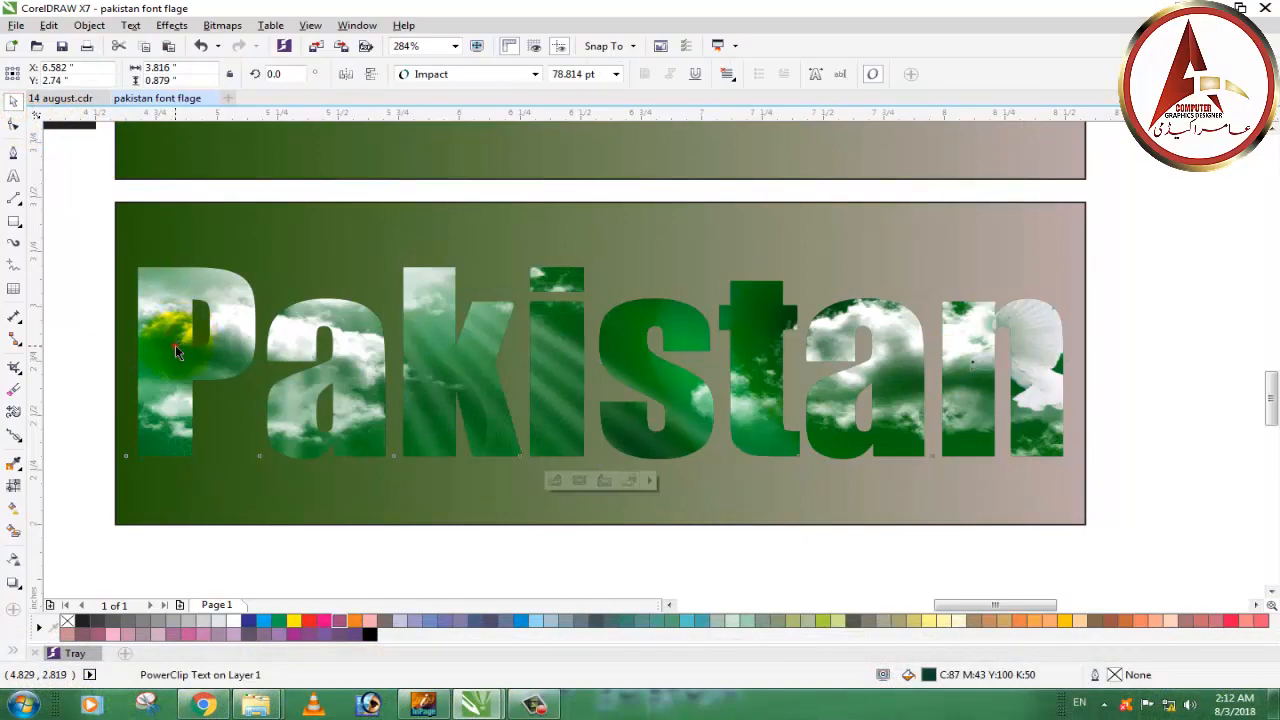
pyautogui.doubleClick(175, 346)
pyautogui.moveTo(628, 520); pyautogui.dragTo(630, 442)
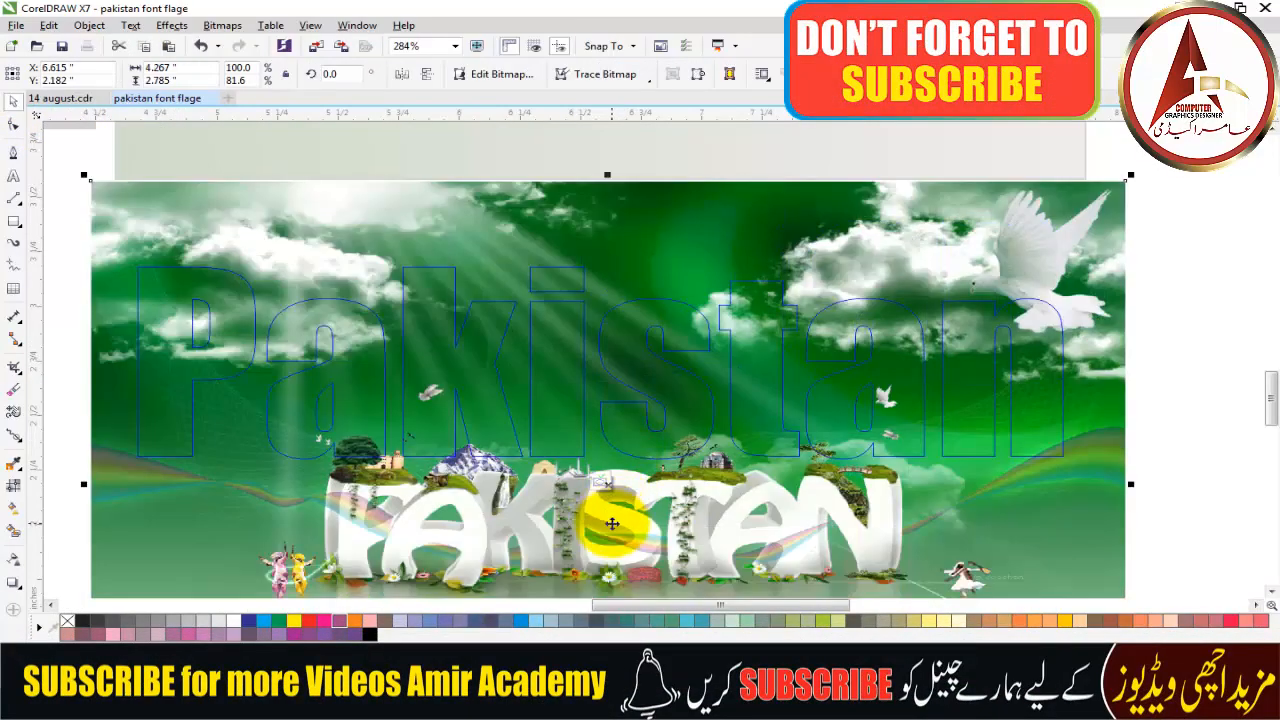
pyautogui.moveTo(612, 523); pyautogui.dragTo(613, 404)
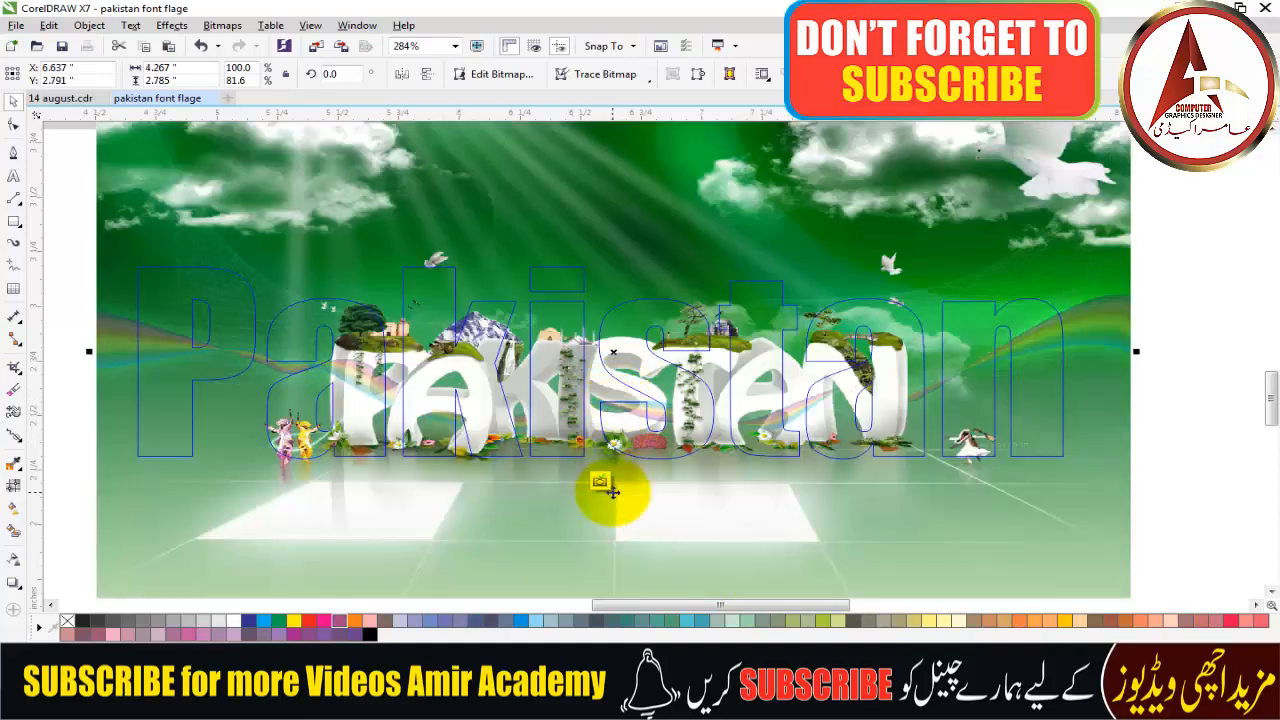
# Move the clipped picture down so the clouds and white dove fill the letters, and finish editing the PowerClip
pyautogui.moveTo(611, 491); pyautogui.dragTo(620, 568)
pyautogui.moveTo(990, 479); pyautogui.dragTo(950, 521)
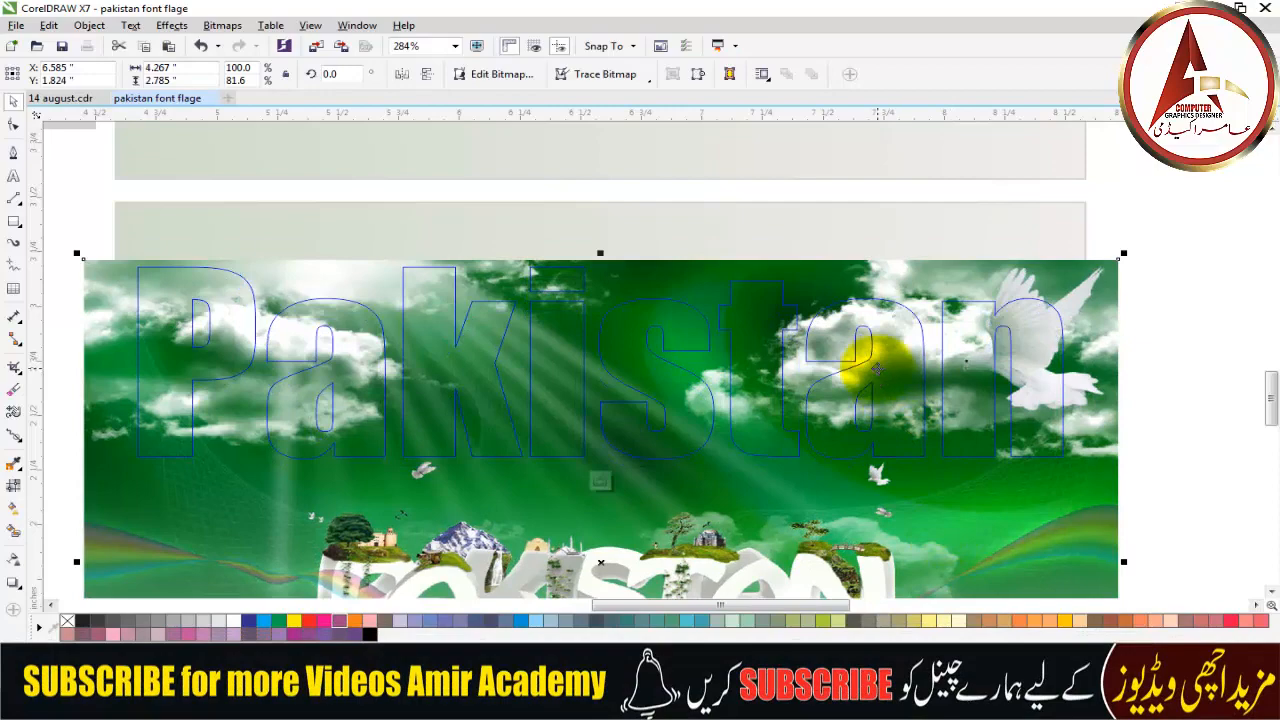
pyautogui.moveTo(687, 498)
pyautogui.mouseDown()
pyautogui.moveTo(699, 499)
pyautogui.moveTo(680, 497)
pyautogui.mouseUp()
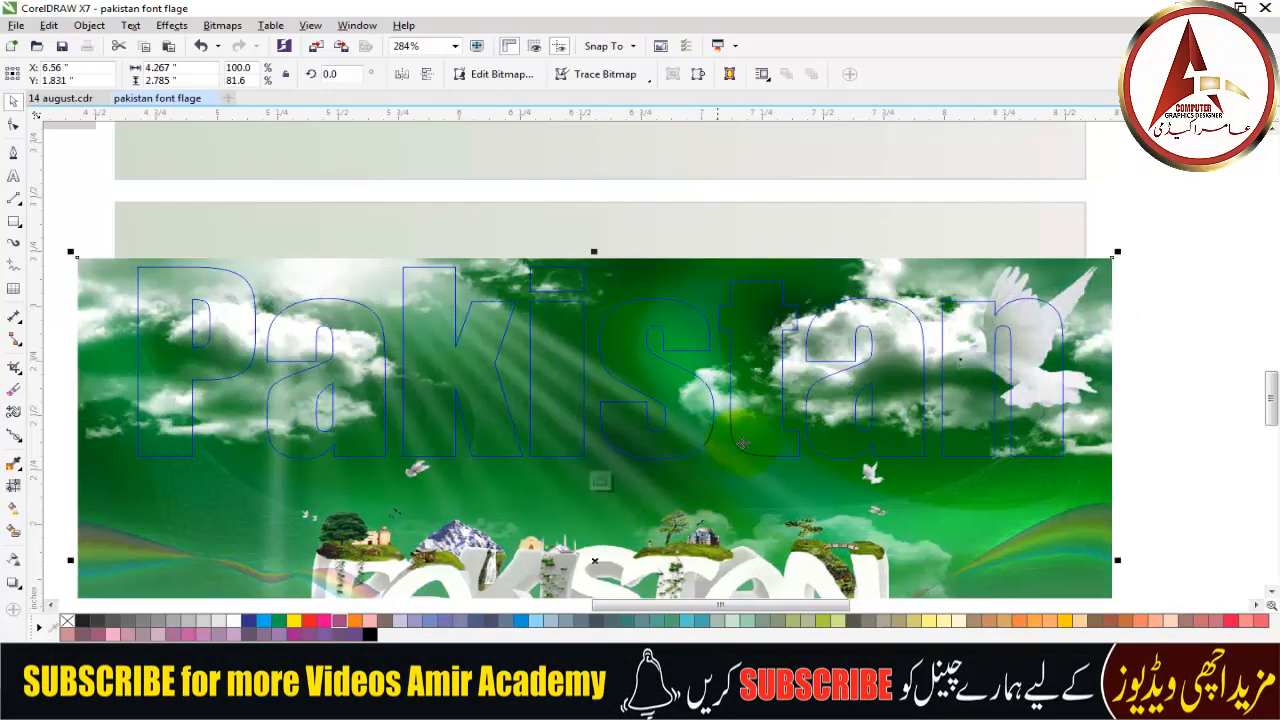
pyautogui.rightClick(866, 357)
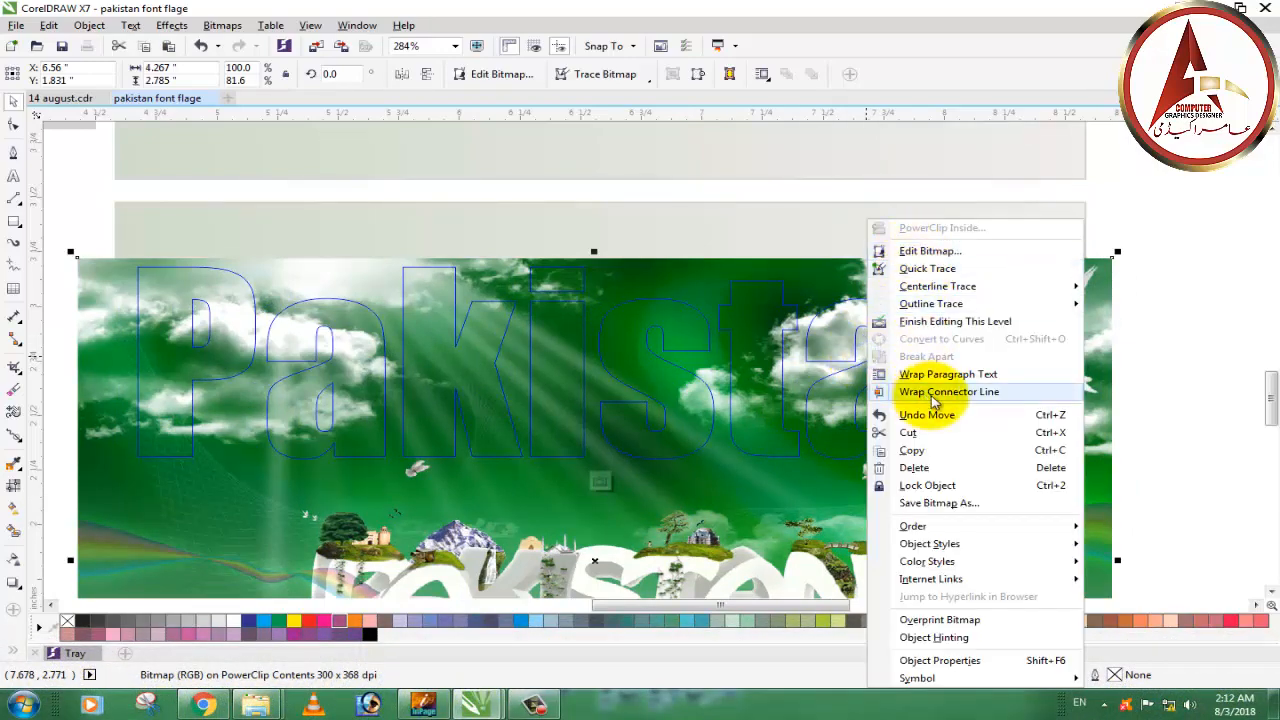
pyautogui.click(942, 322)
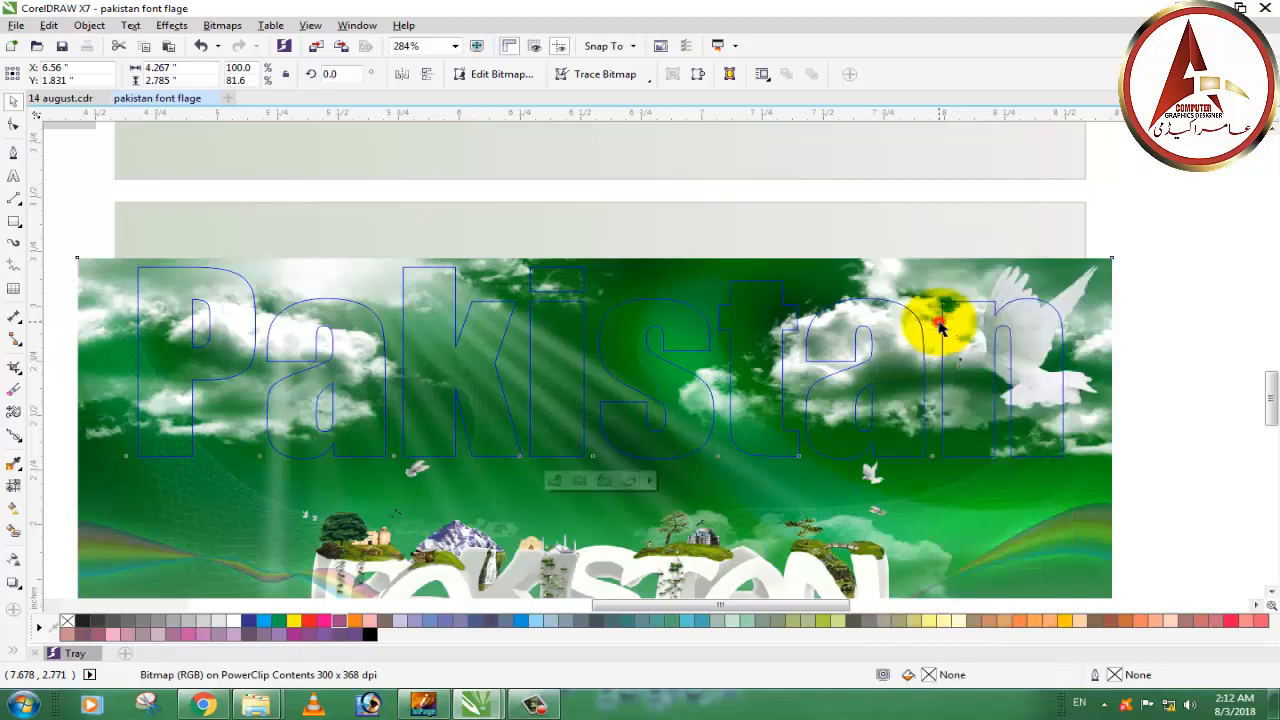
pyautogui.click(1131, 320)
# Move the AMIR Academy logo group onto the right end of the lowest banner and bring it to the front
pyautogui.scroll(-2, 627, 330)
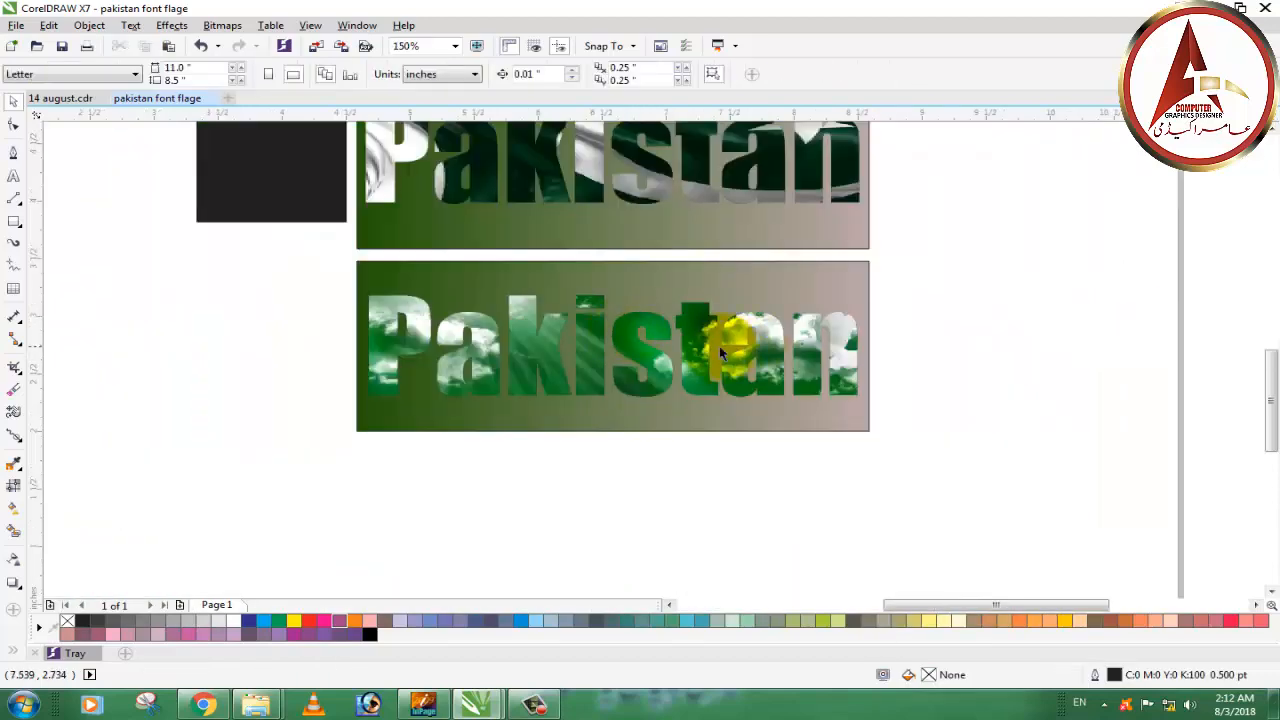
pyautogui.scroll(-2, 710, 345)
pyautogui.moveTo(205, 290); pyautogui.dragTo(777, 305)
pyautogui.scroll(4, 777, 305)
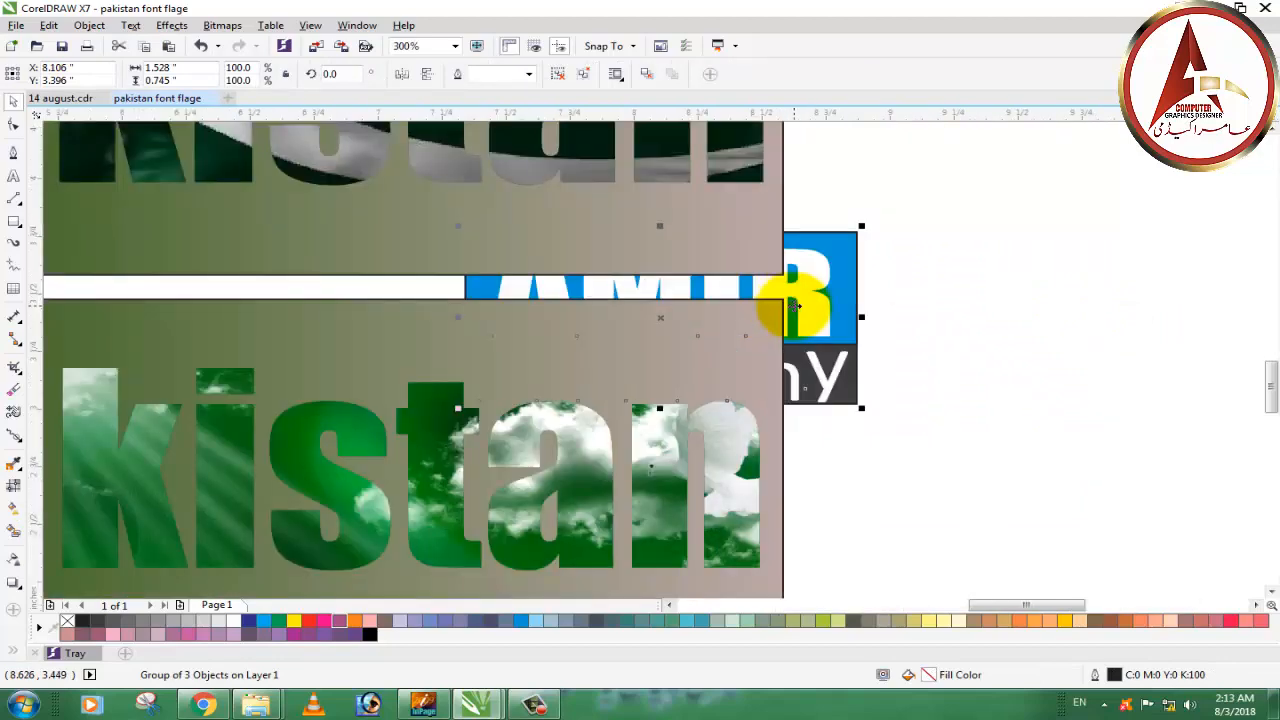
pyautogui.hotkey('shift', 'pageup')
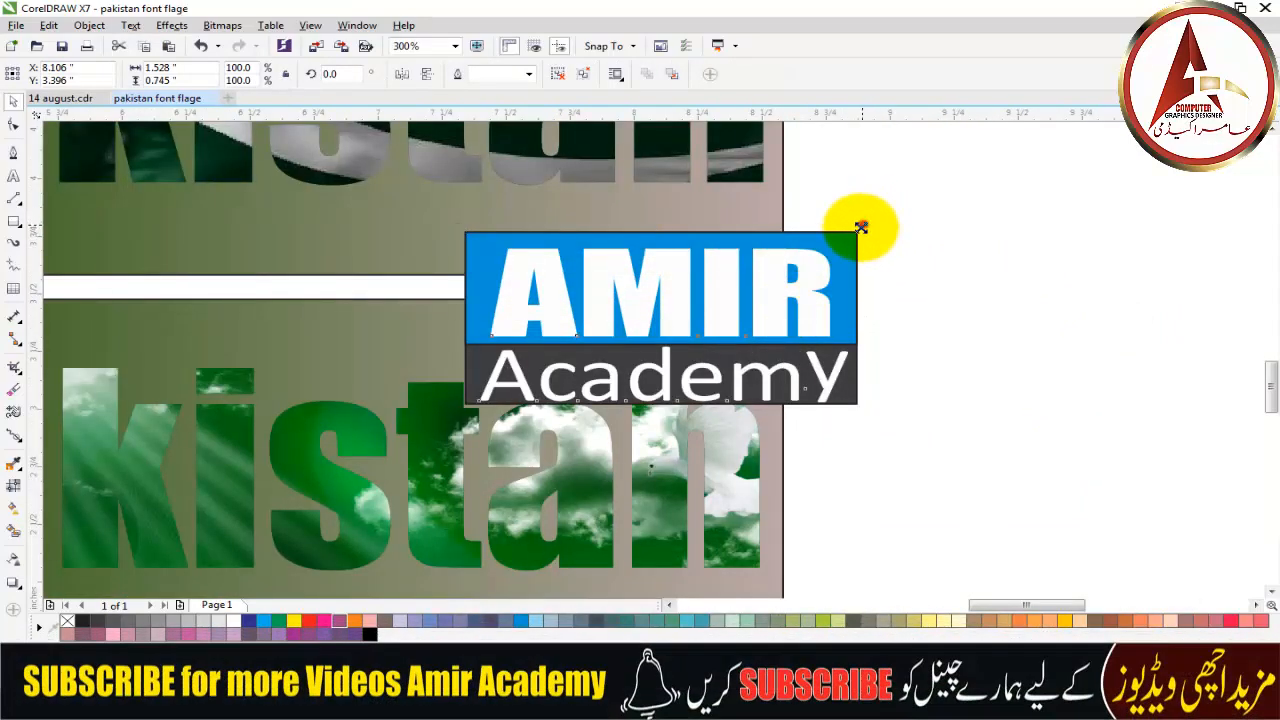
# Shrink the AMIR Academy logo and place it in the upper-right corner of each of the two lower banners
pyautogui.moveTo(858, 226); pyautogui.dragTo(714, 168)
pyautogui.click(889, 363)
pyautogui.scroll(-2, 705, 370)
pyautogui.click(846, 234)
# Delete the dark square beside the third banner and the pale grey-green square outside the page
pyautogui.scroll(-2, 709, 288)
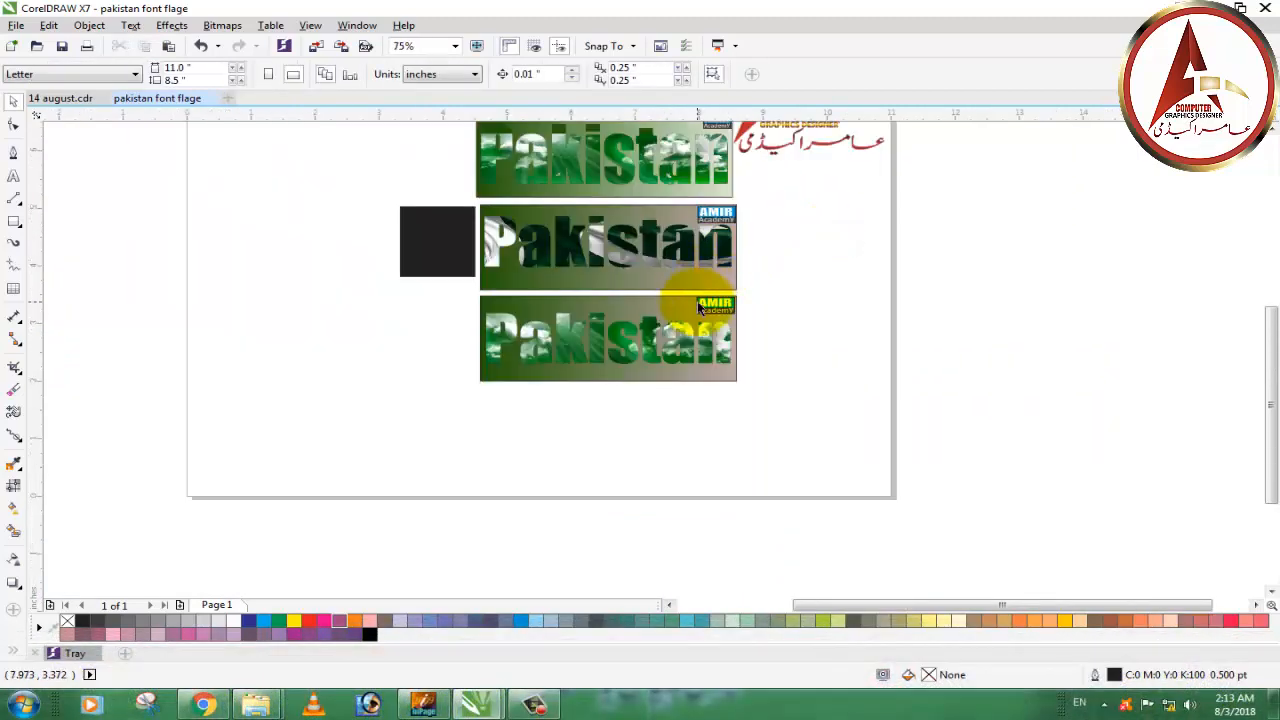
pyautogui.scroll(-2, 814, 300)
pyautogui.click(623, 271)
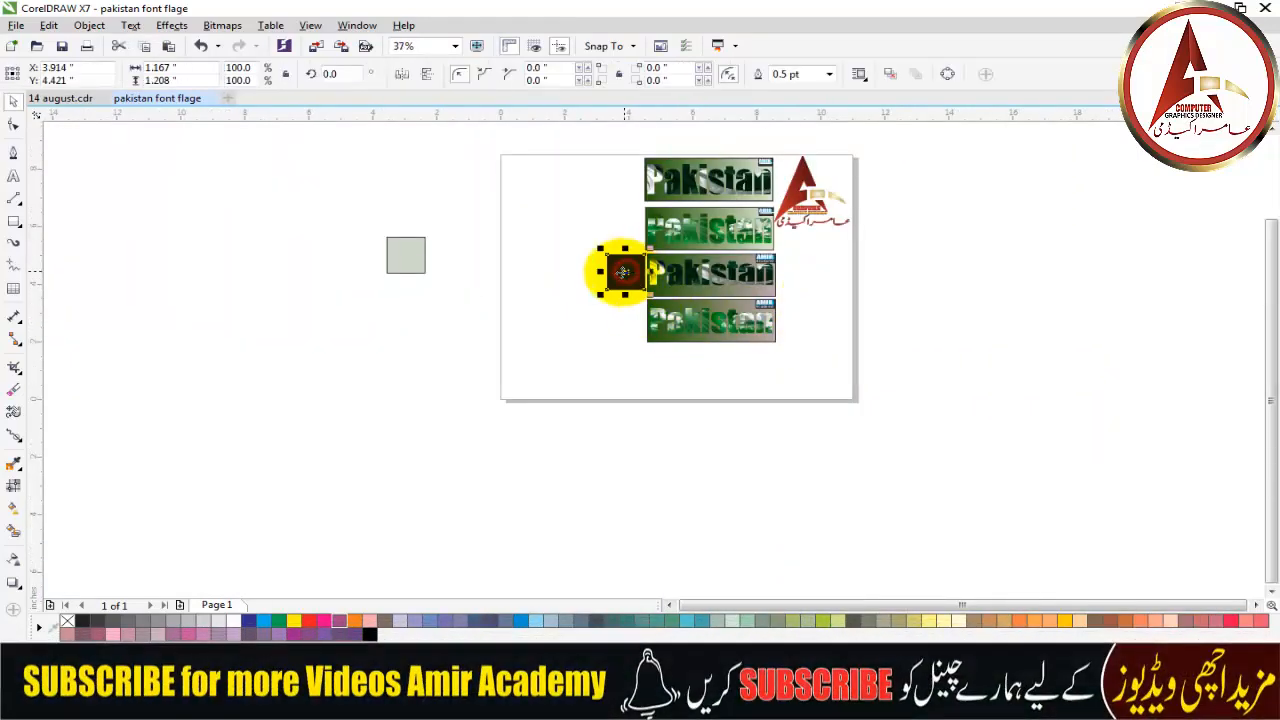
pyautogui.press('Delete')
pyautogui.click(403, 264)
pyautogui.press('Delete')
# Select the two lower Pakistan banners together and move them off the page's right edge, beside the red logo
pyautogui.press('F2')
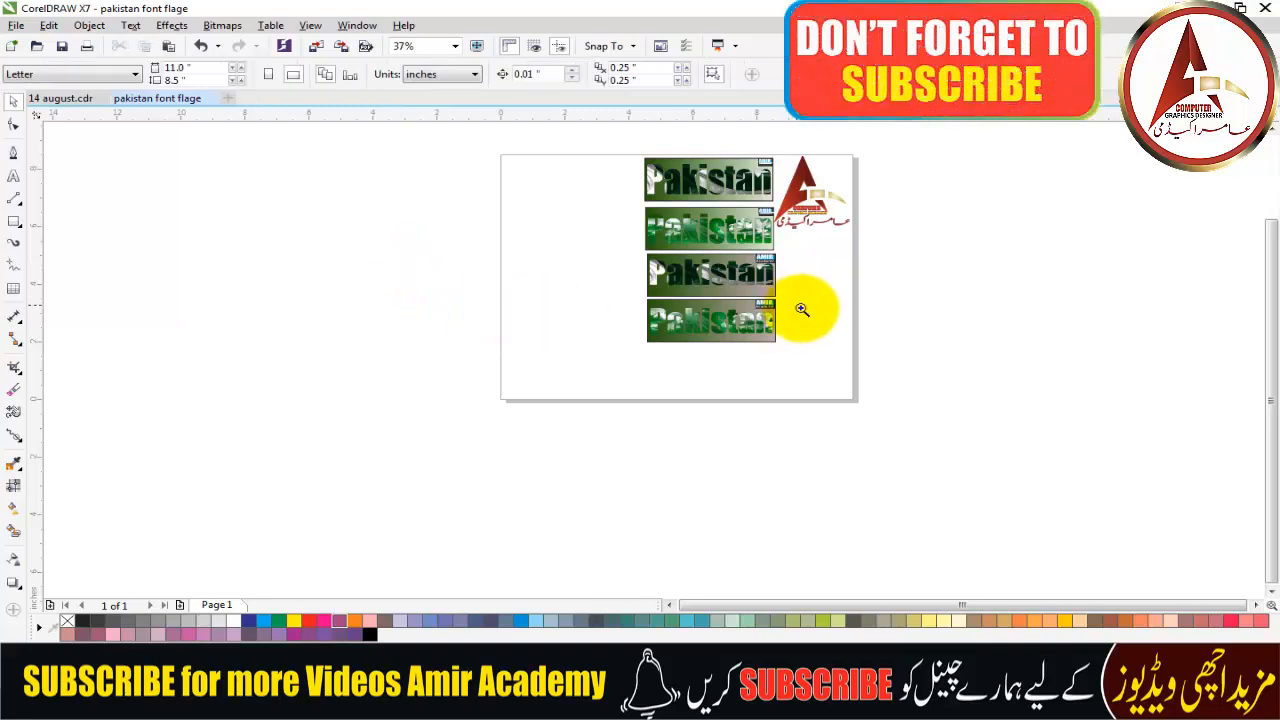
pyautogui.moveTo(952, 296); pyautogui.dragTo(968, 371)
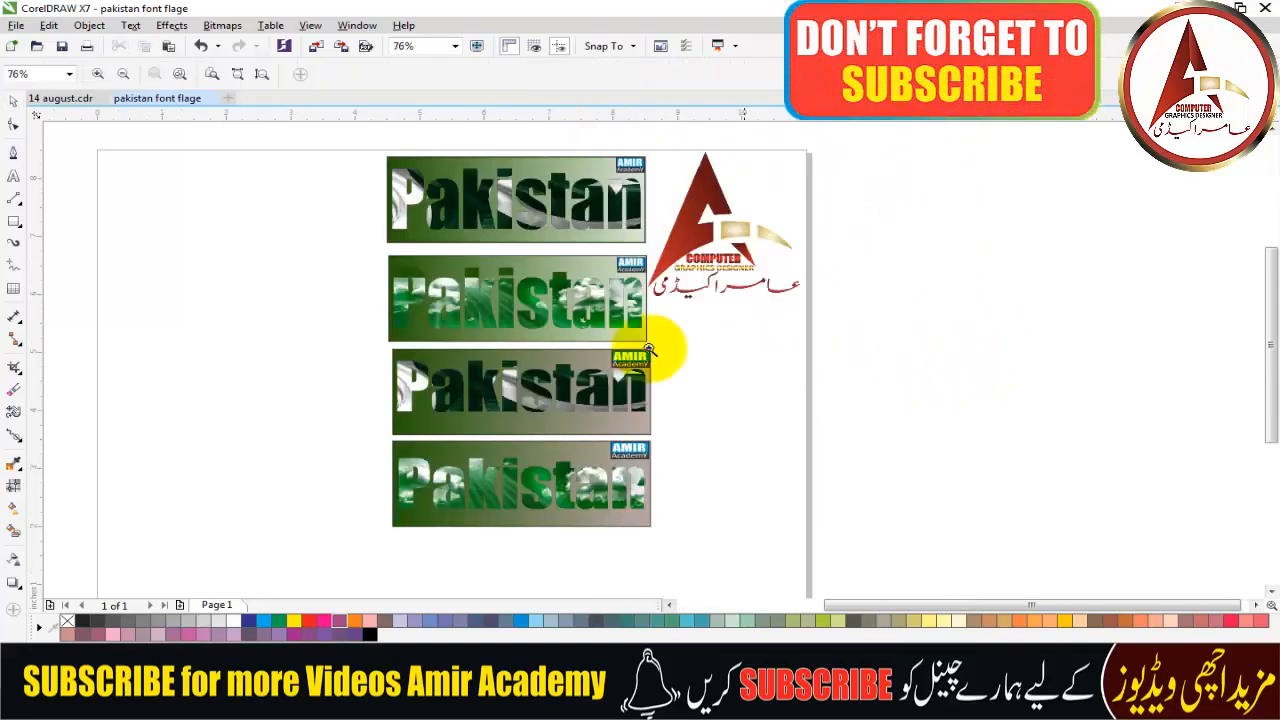
pyautogui.click(15, 103)
pyautogui.click(151, 309)
pyautogui.moveTo(310, 341); pyautogui.dragTo(737, 557)
pyautogui.moveTo(556, 431); pyautogui.dragTo(972, 230)
pyautogui.click(940, 428)
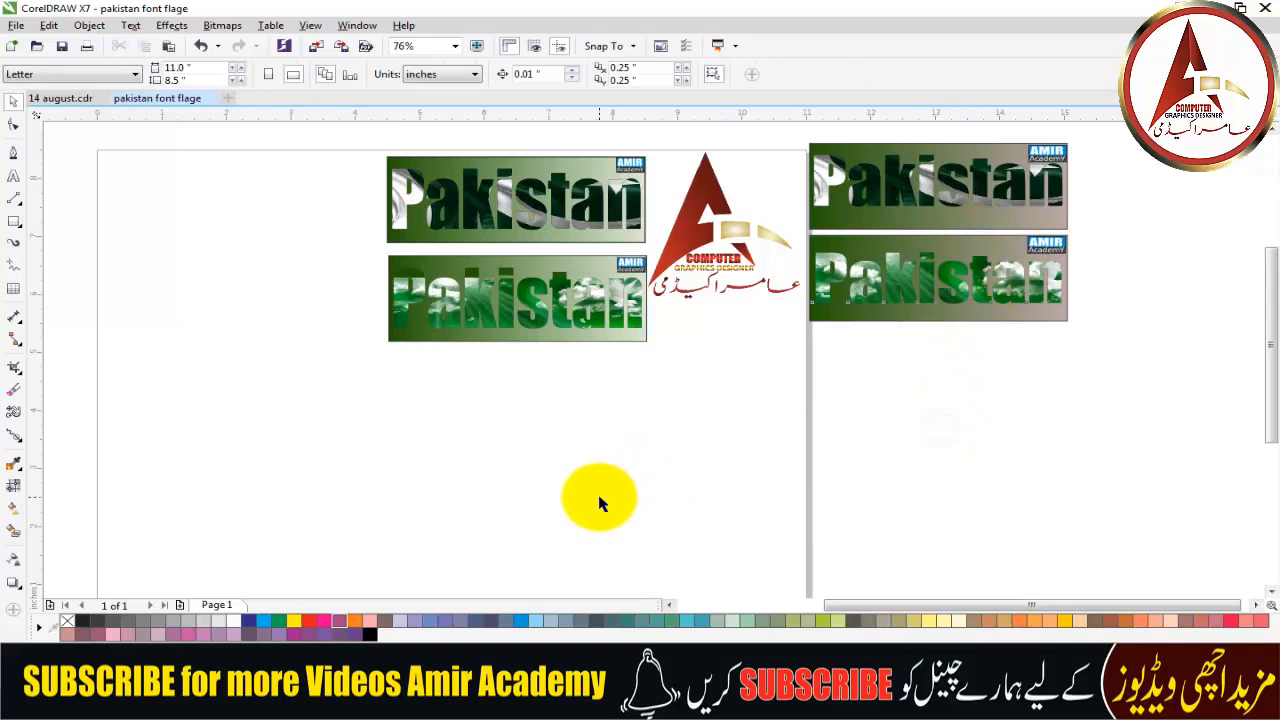
pyautogui.press('z')
pyautogui.moveTo(868, 310); pyautogui.dragTo(1114, 125)
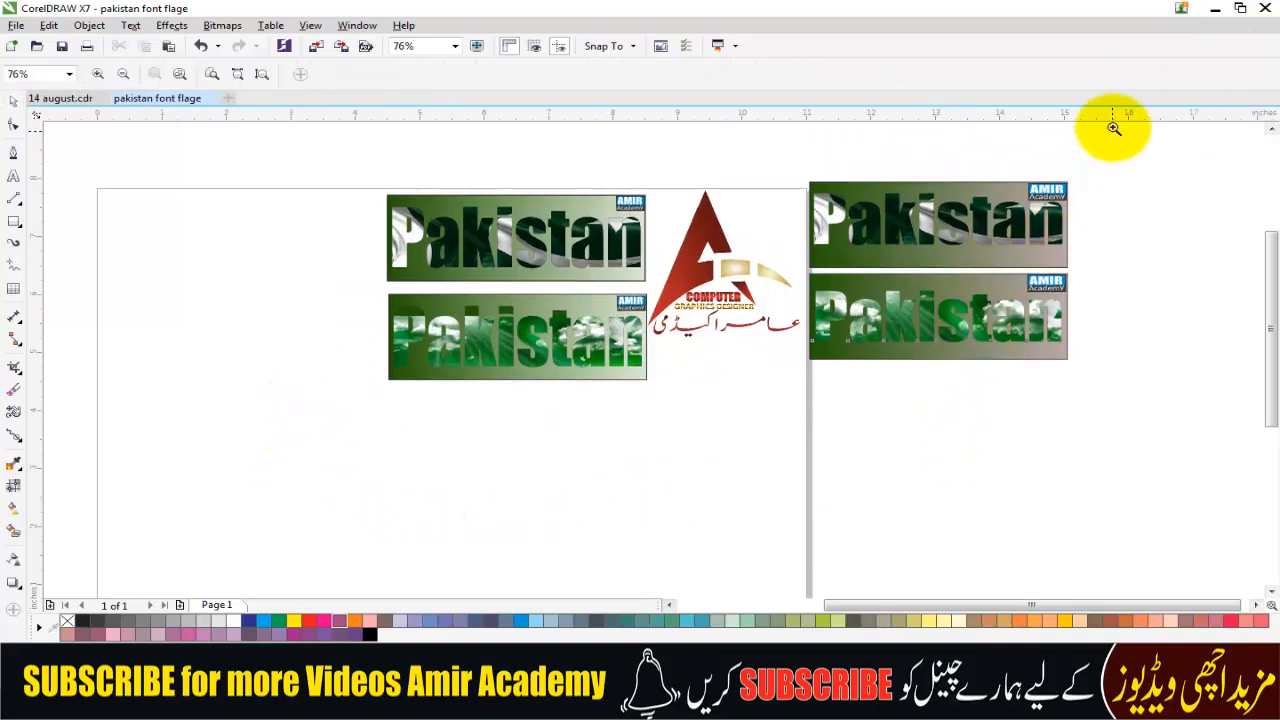